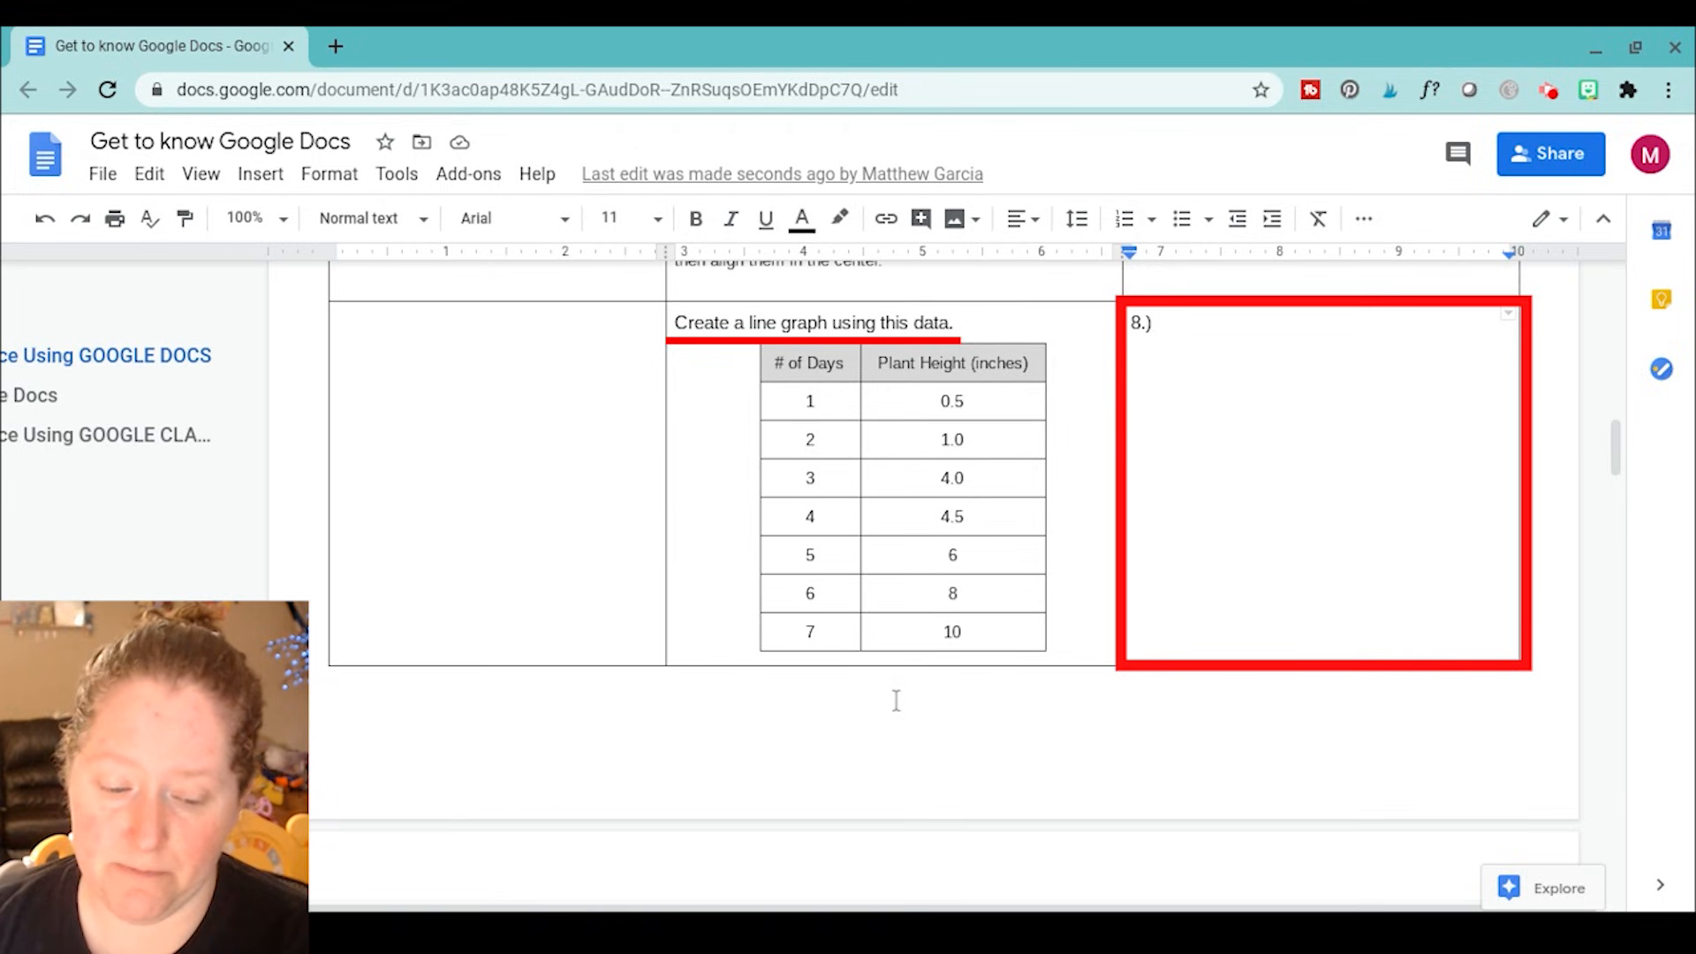
Add an empty line below the table containing the plant height data and insert a line chart there
{"action": "left_click", "coordinate": [831, 686]}
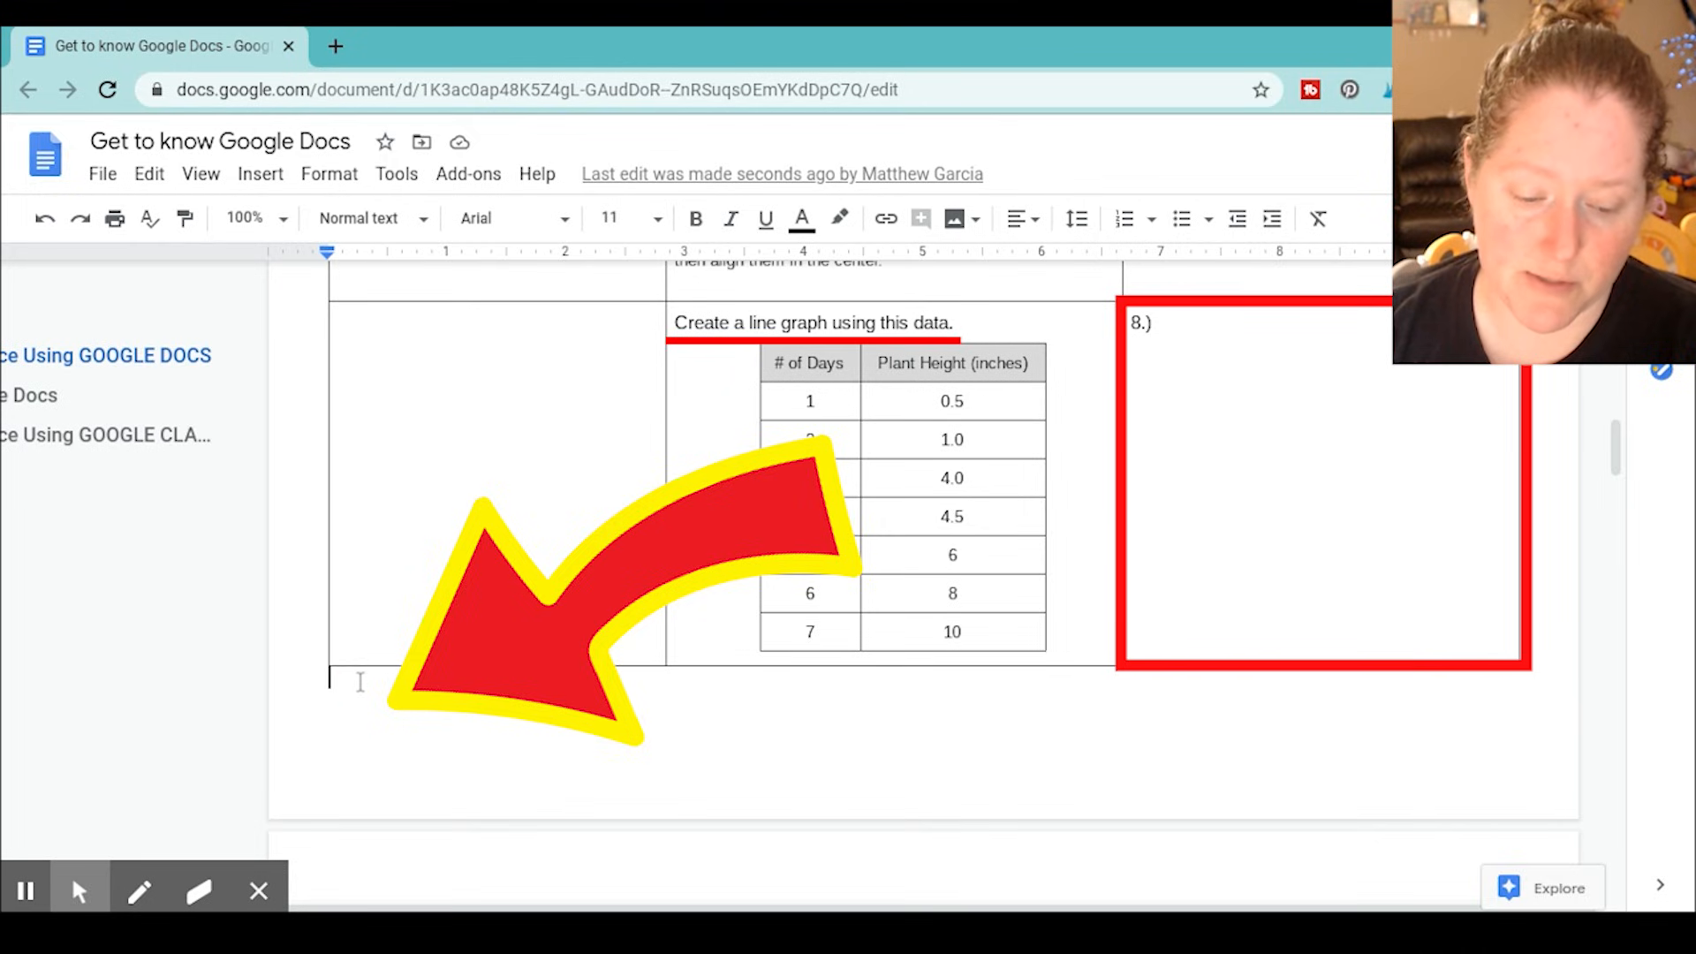
{"action": "key", "text": "Return"}
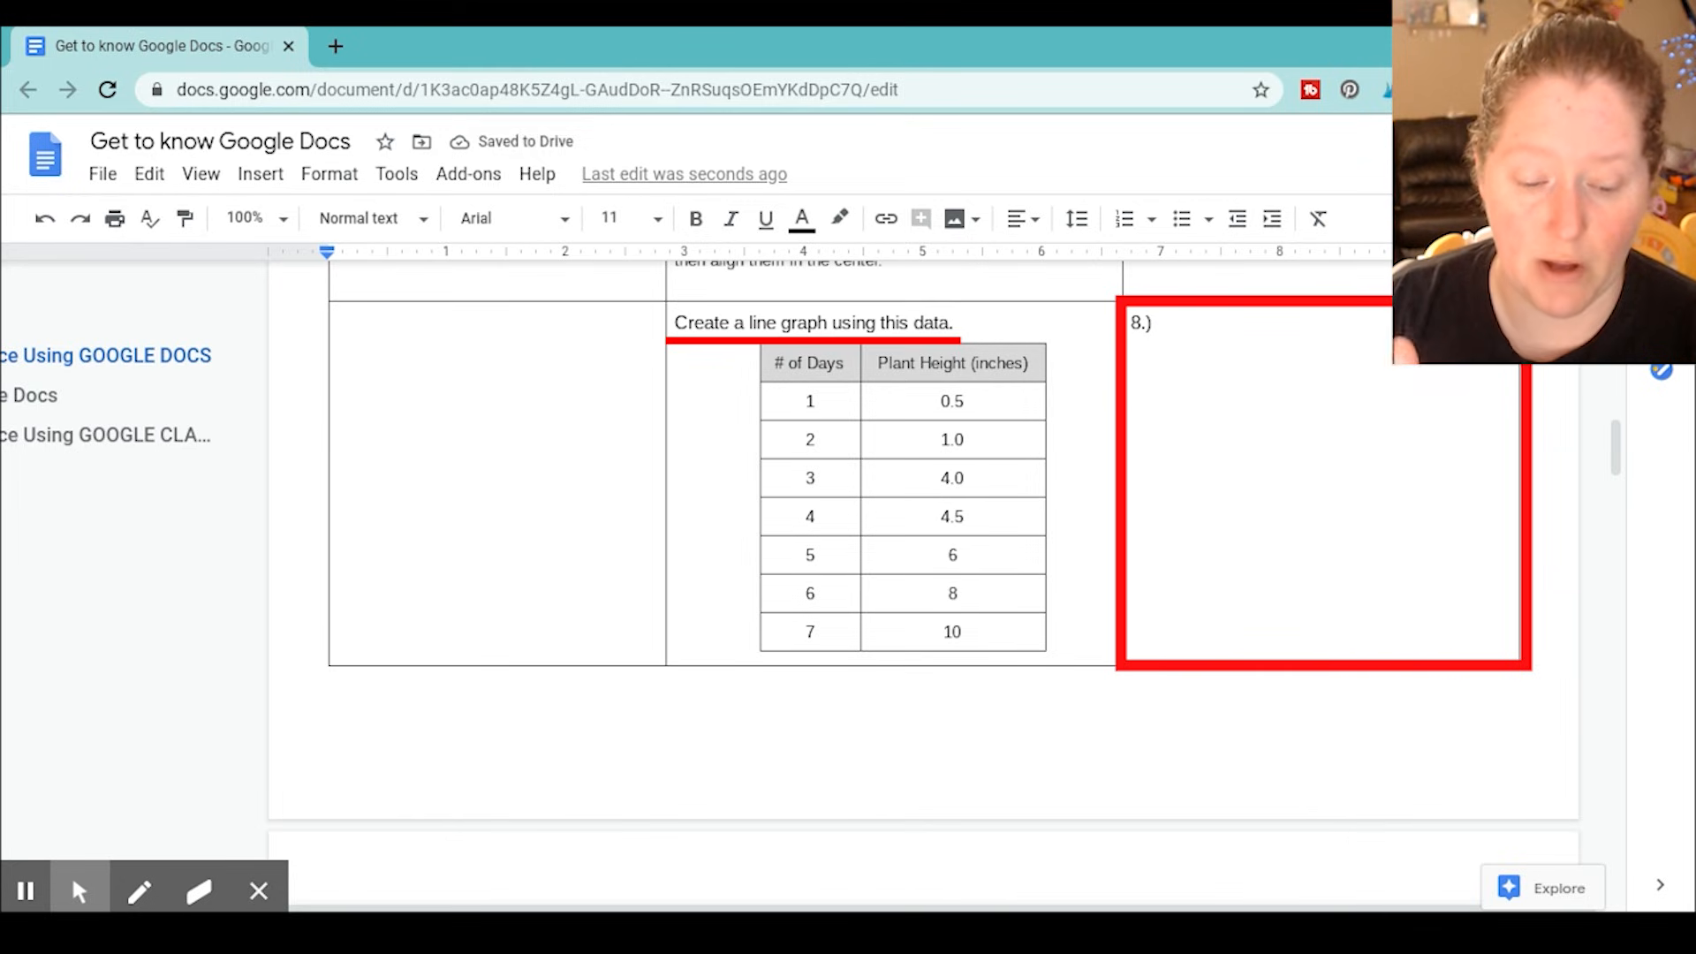
{"action": "left_click", "coordinate": [261, 175]}
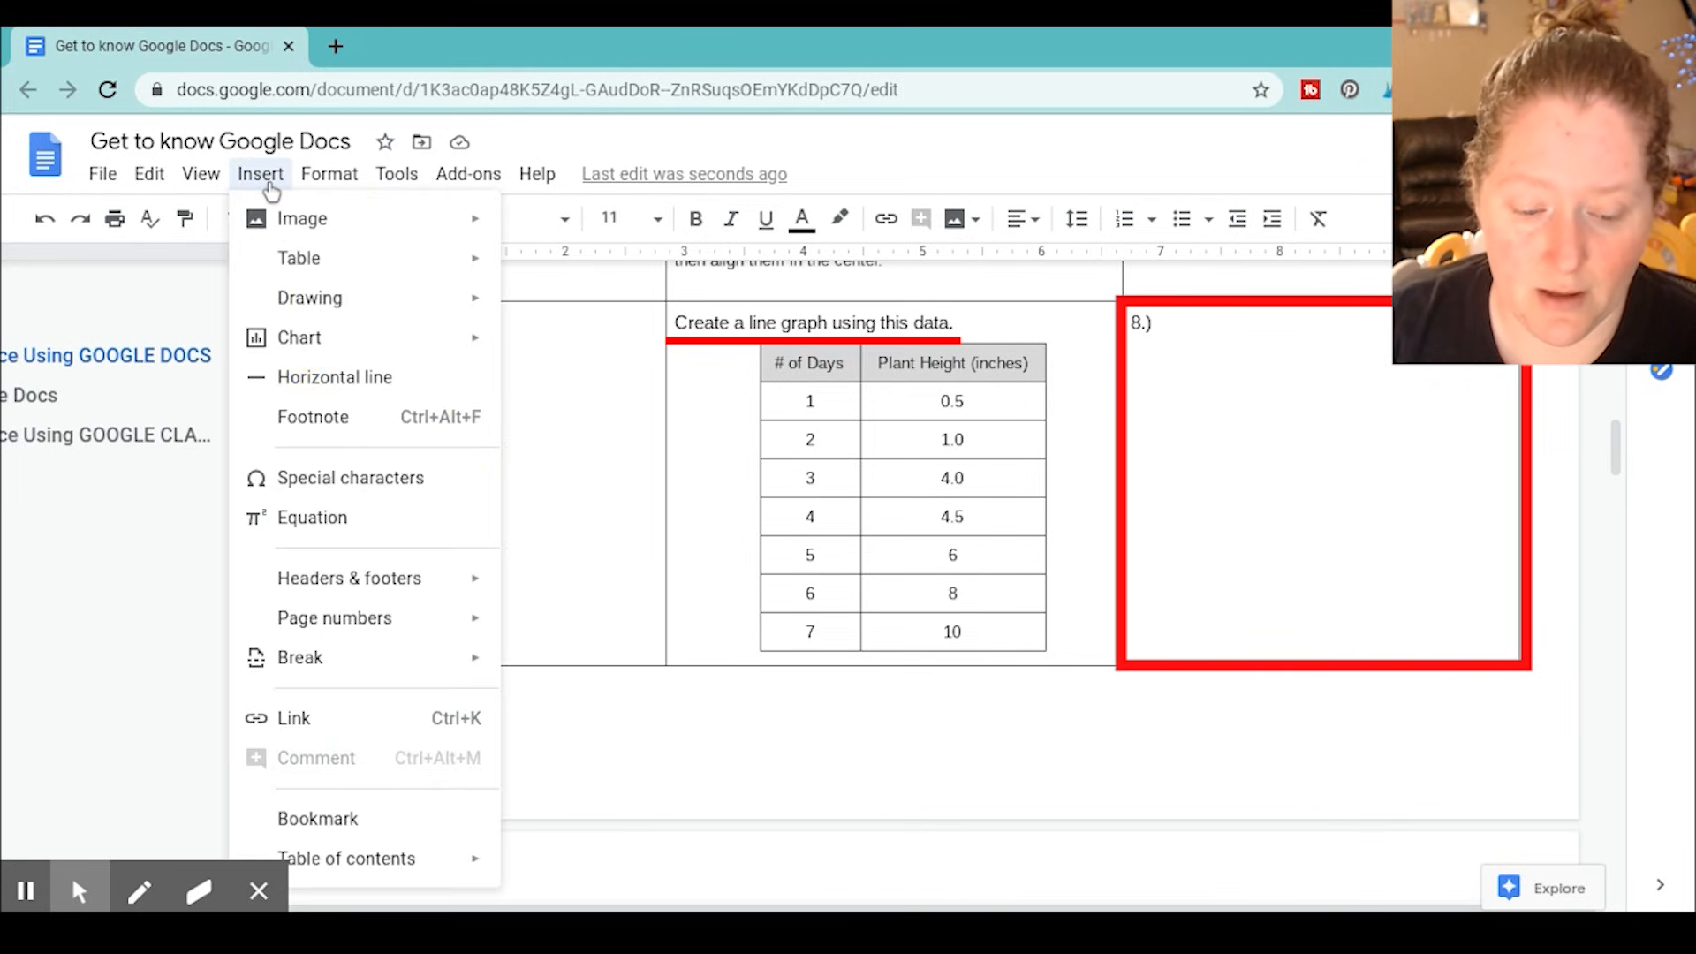
{"action": "mouse_move", "coordinate": [304, 340]}
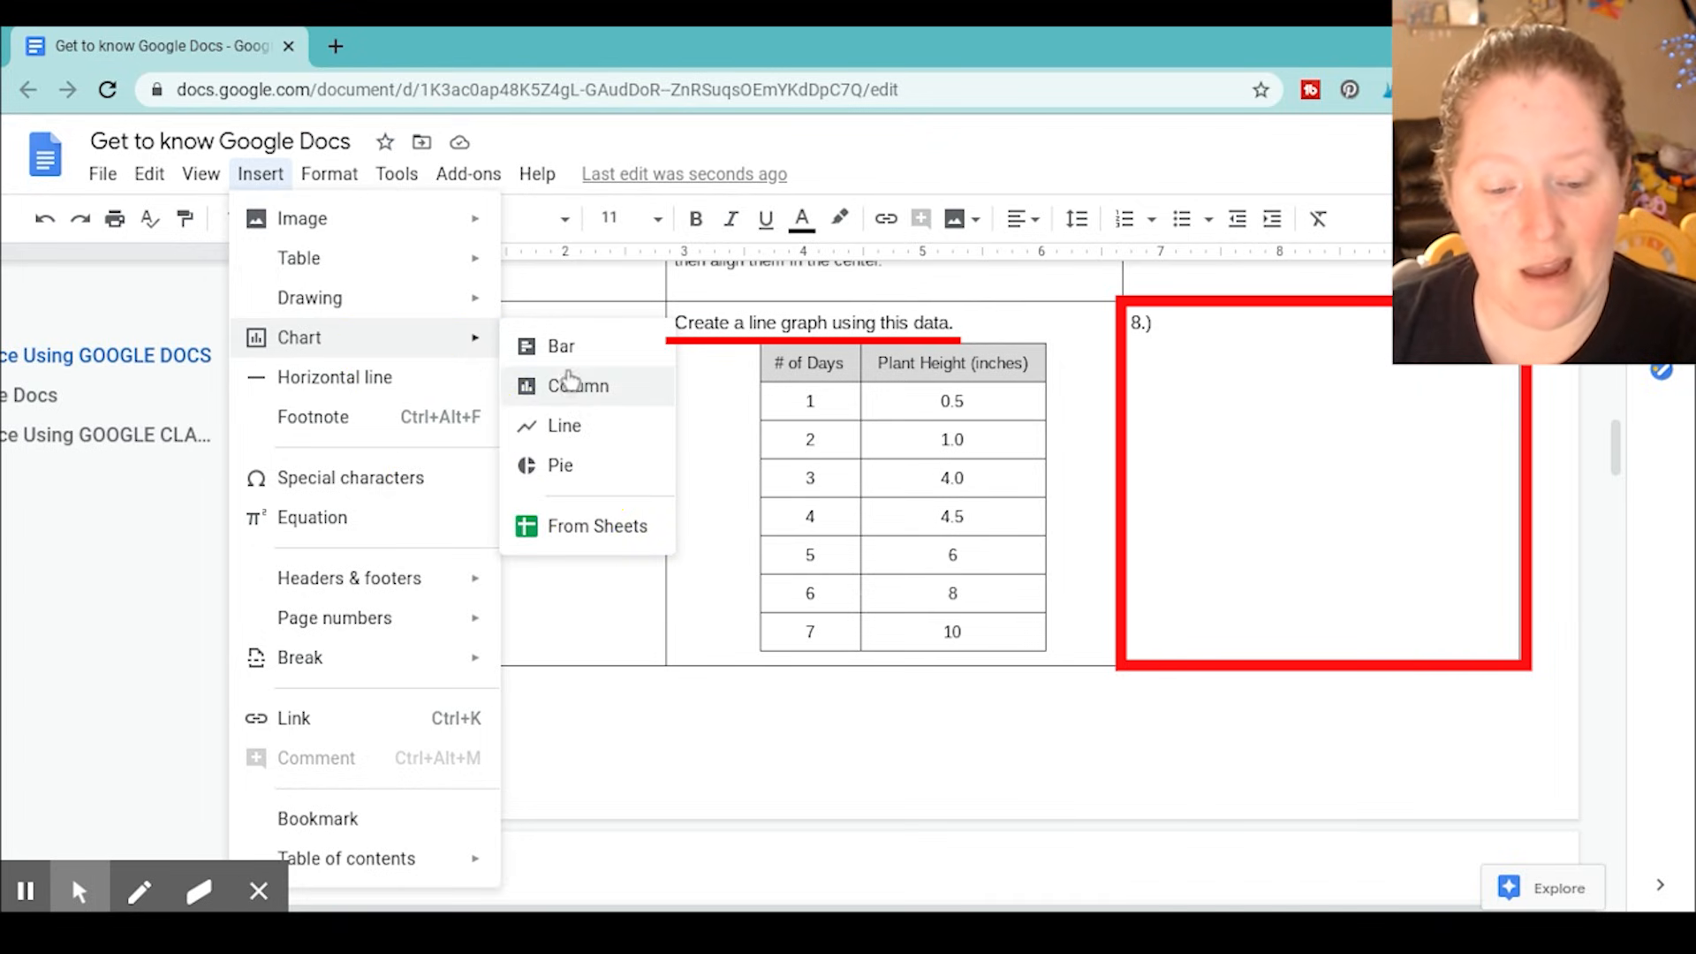
{"action": "left_click", "coordinate": [564, 427]}
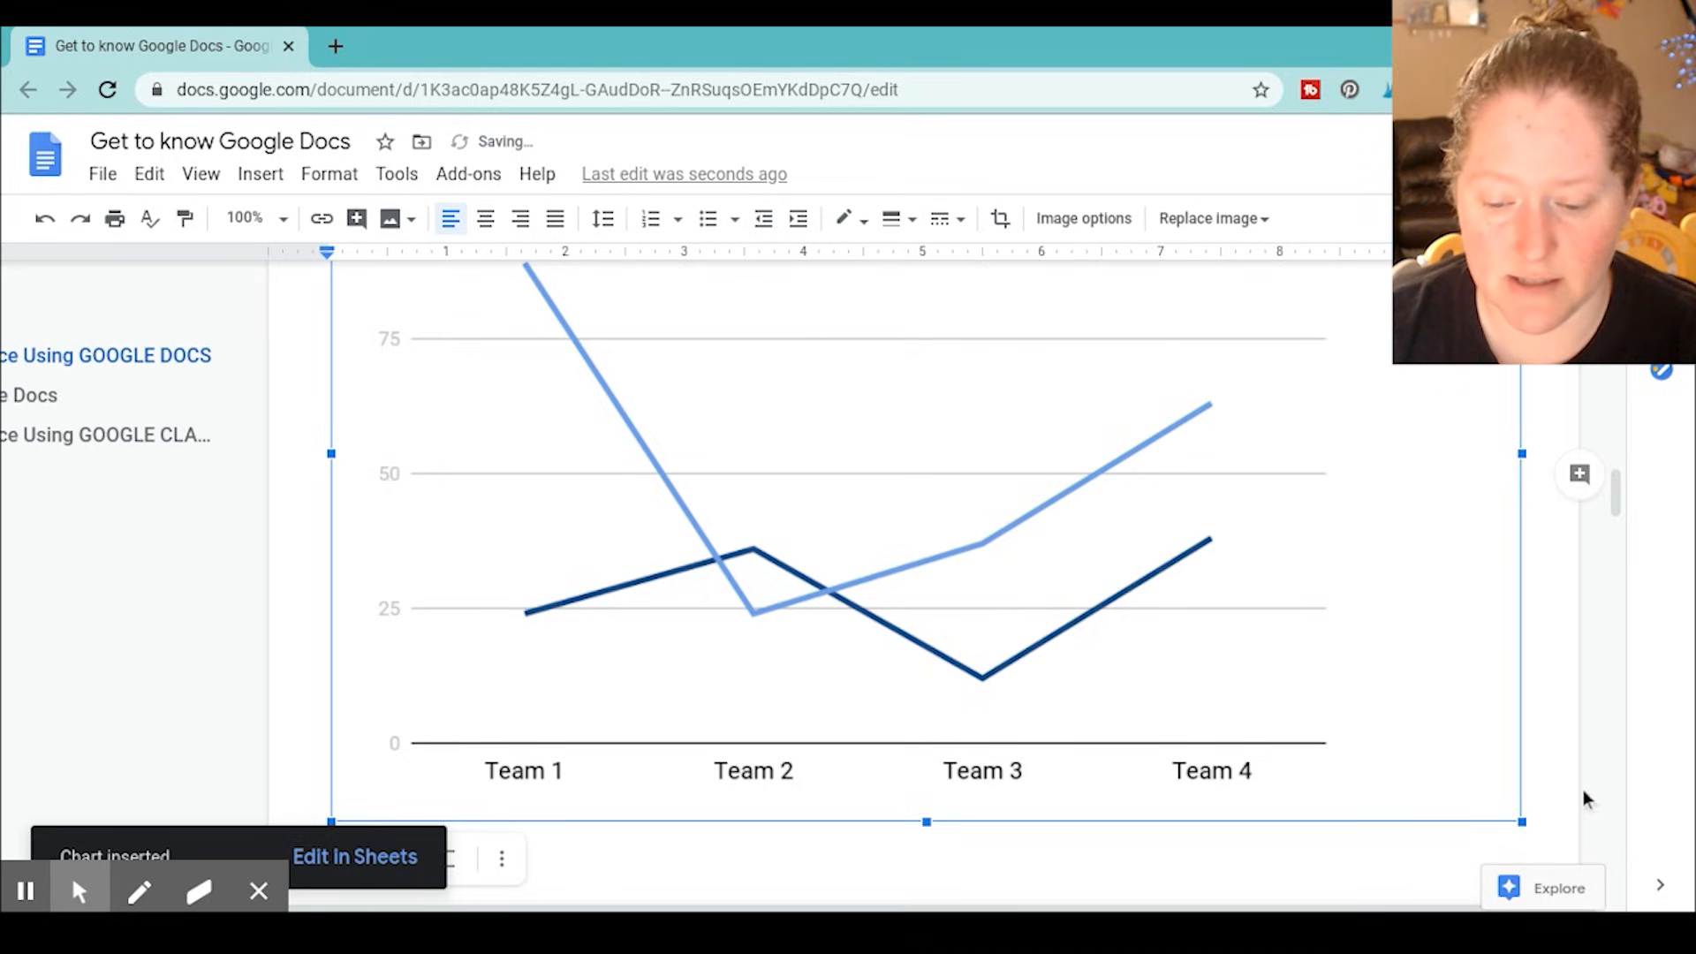
Shrink the inserted line chart proportionally to about 3.9 inches wide
{"action": "left_click_drag", "start_coordinate": [1521, 822], "coordinate": [757, 370]}
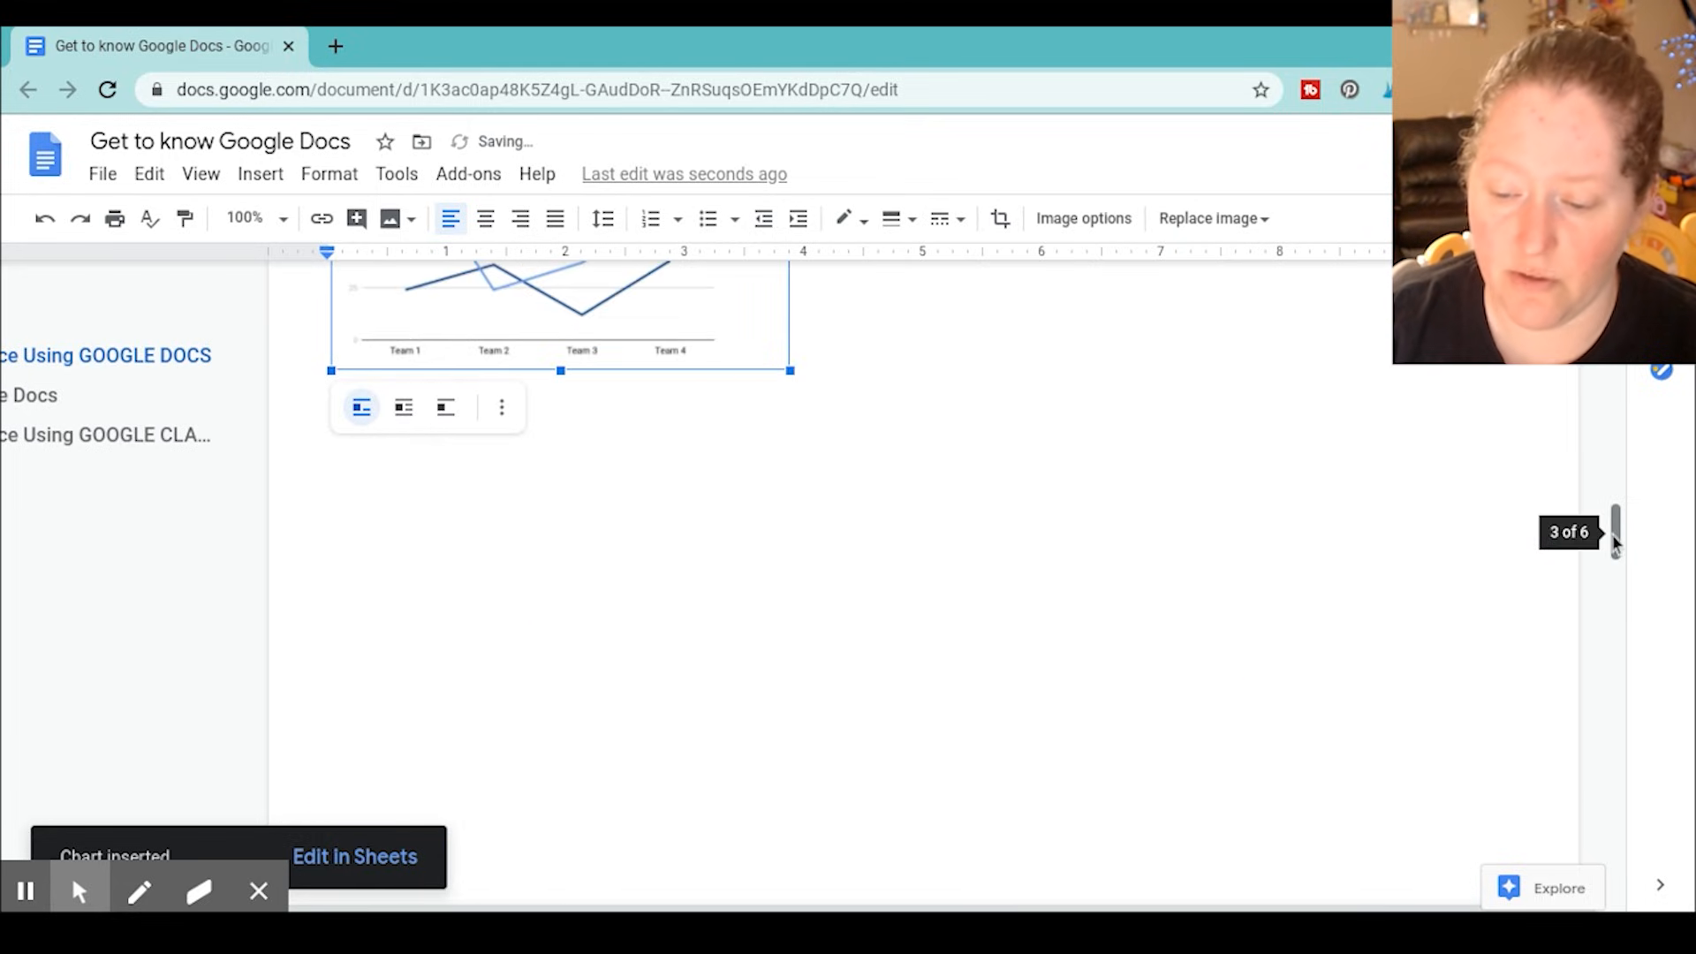
{"action": "left_click_drag", "start_coordinate": [1614, 543], "coordinate": [1614, 452]}
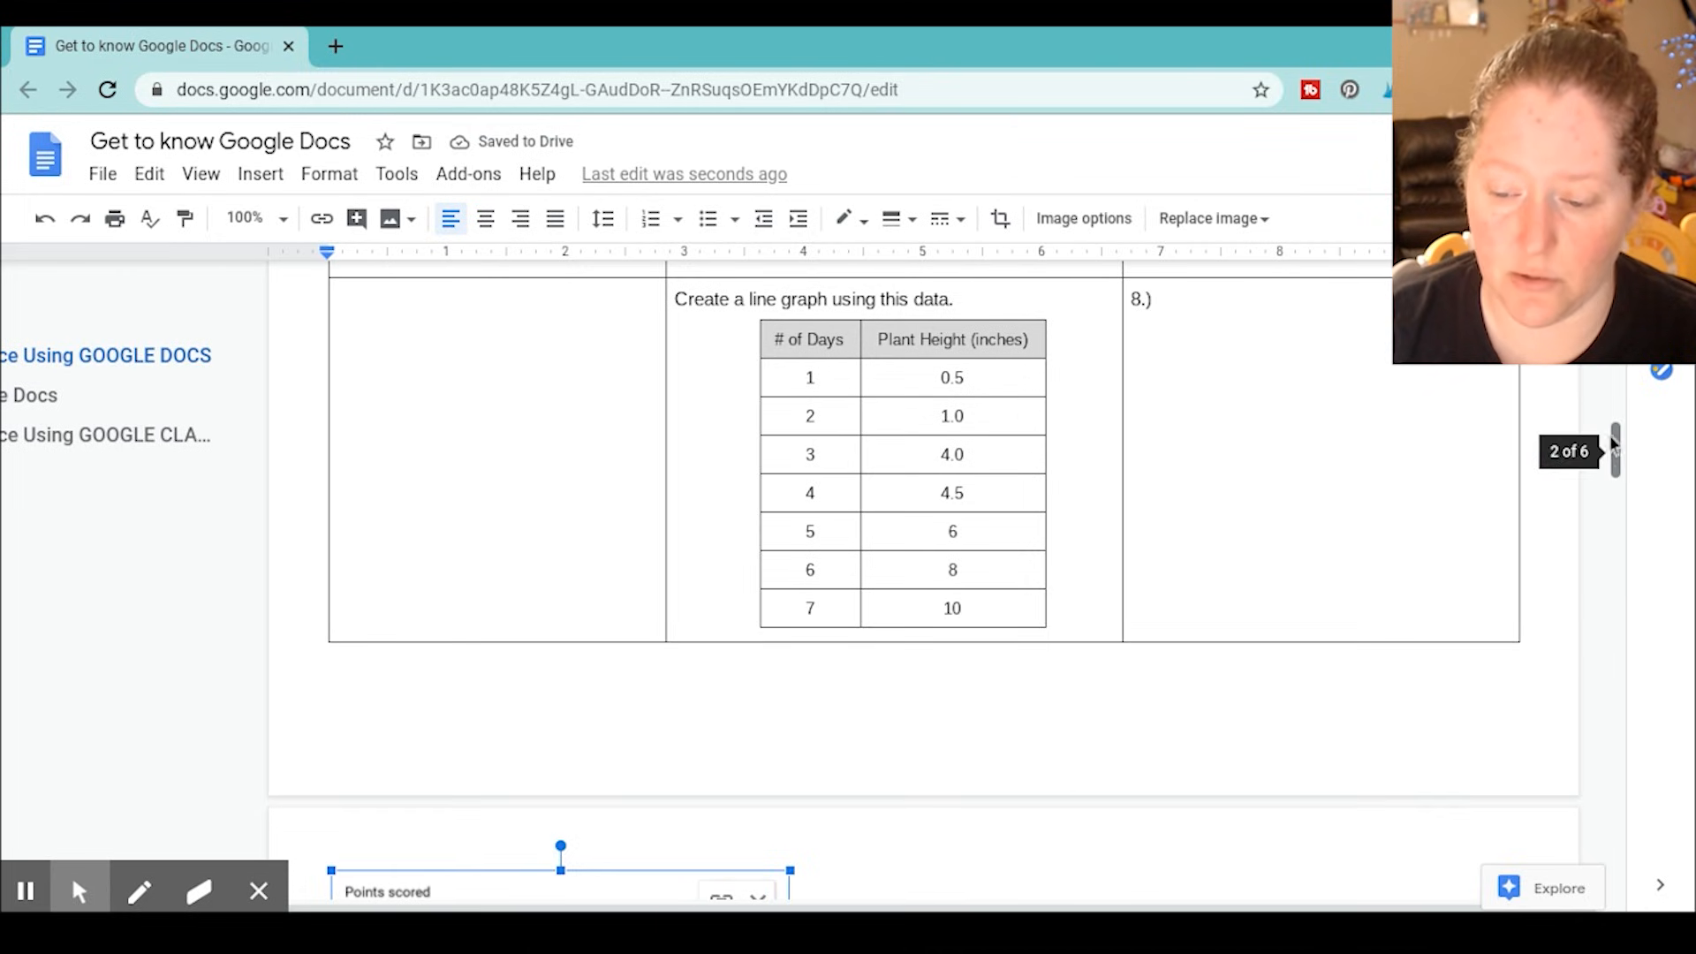
{"action": "left_click_drag", "start_coordinate": [1617, 450], "coordinate": [1627, 491]}
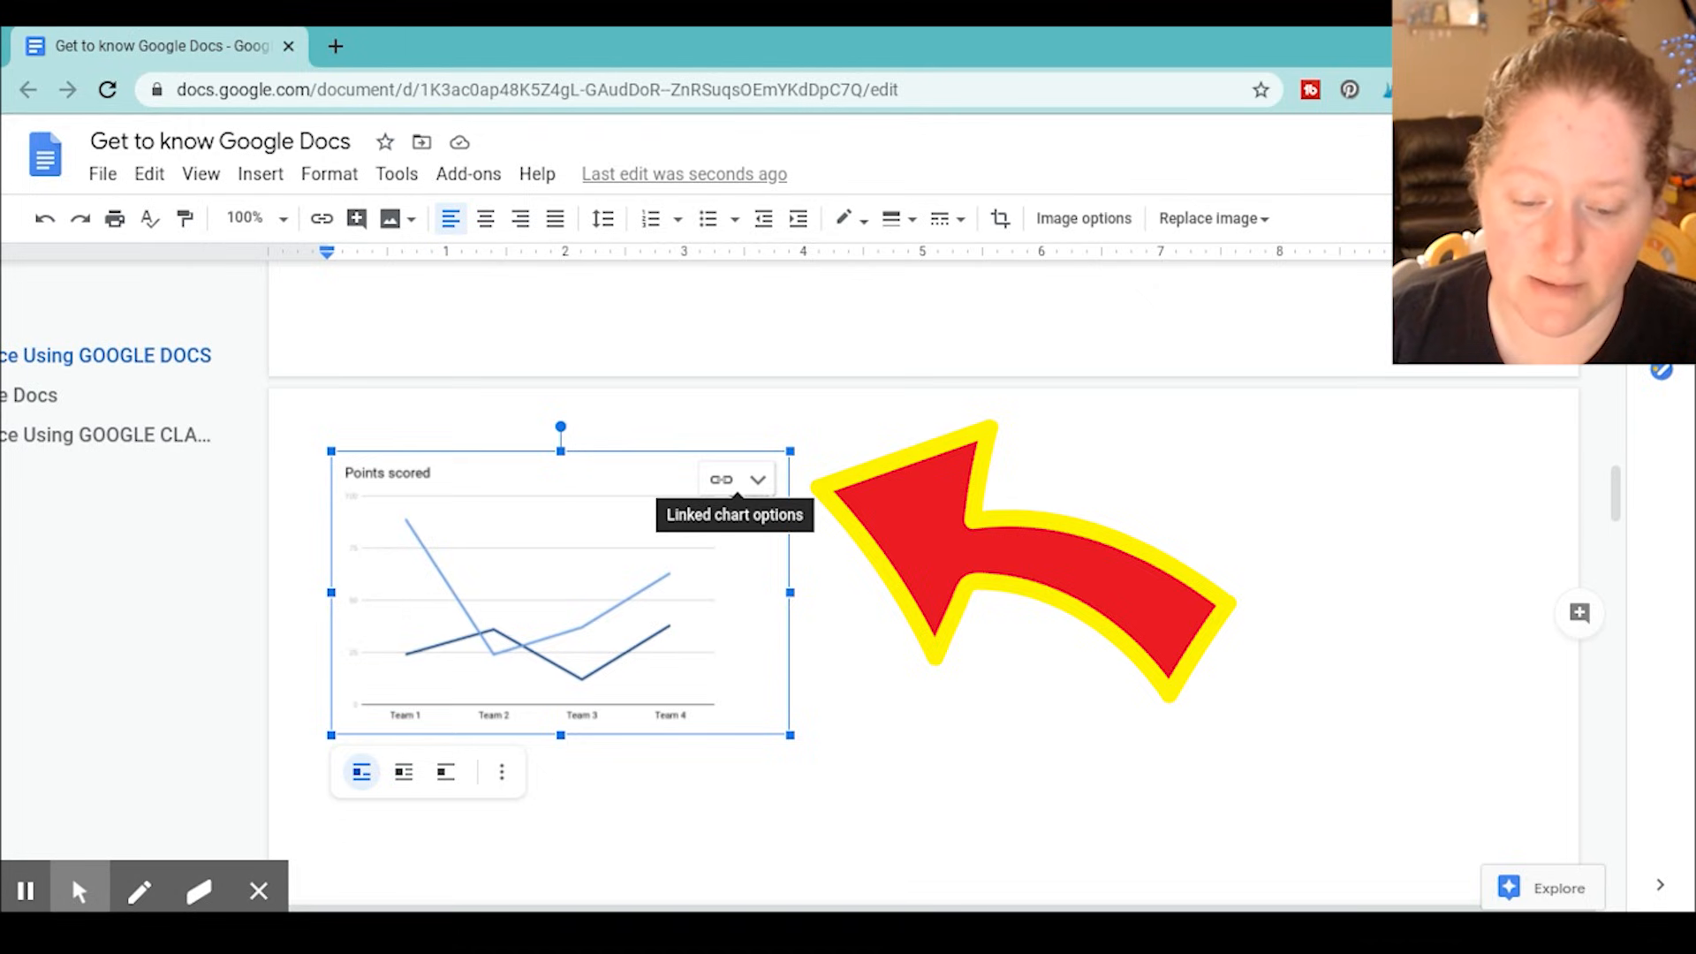
Open the line chart's linked source spreadsheet and delete the sample chart in it
{"action": "left_click", "coordinate": [758, 480]}
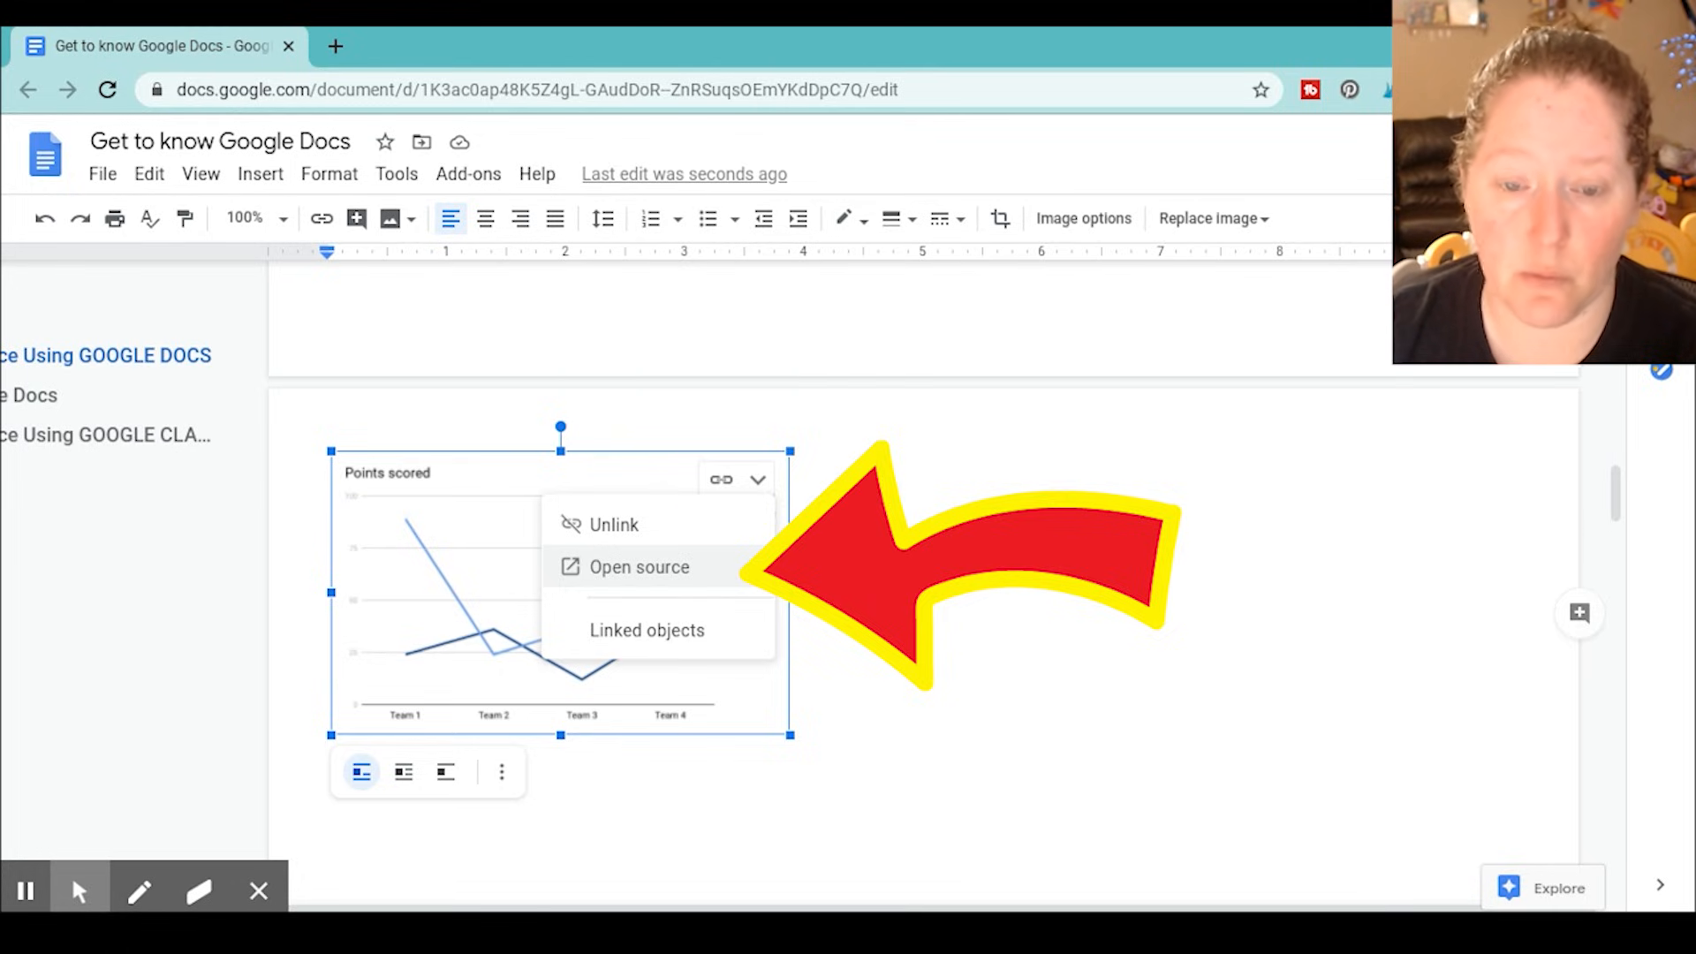
{"action": "left_click", "coordinate": [652, 565]}
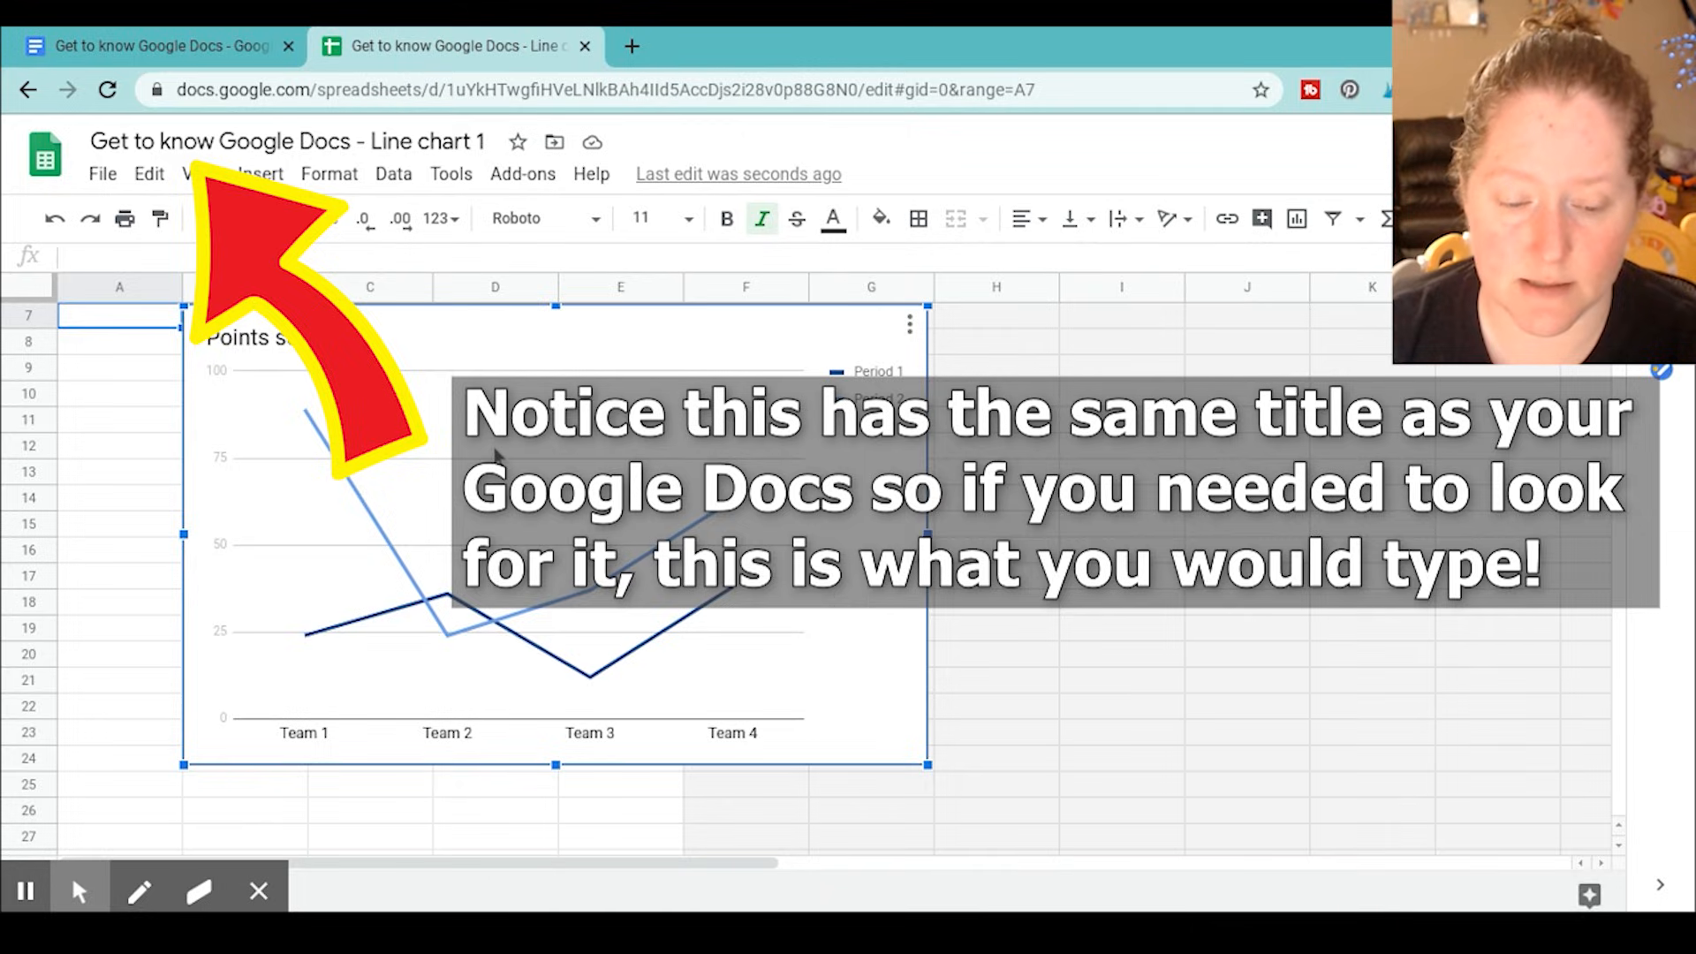
{"action": "key", "text": "Delete"}
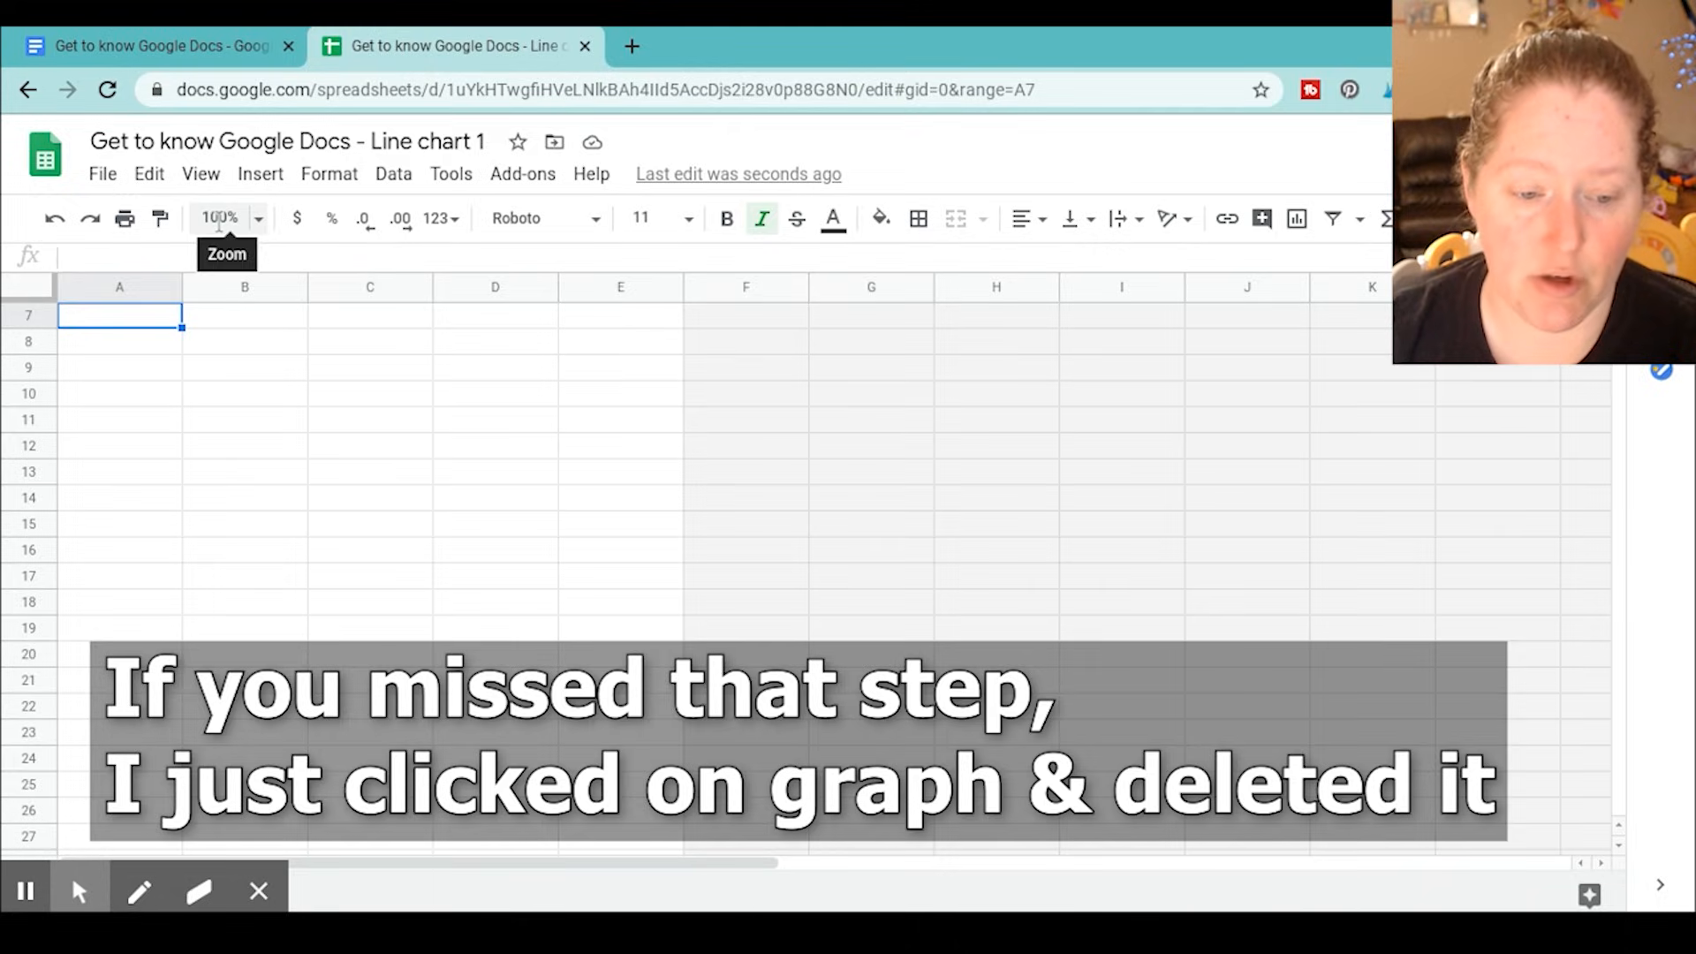
Return to the Google Docs document and delete the sample line chart there
{"action": "left_click", "coordinate": [115, 33]}
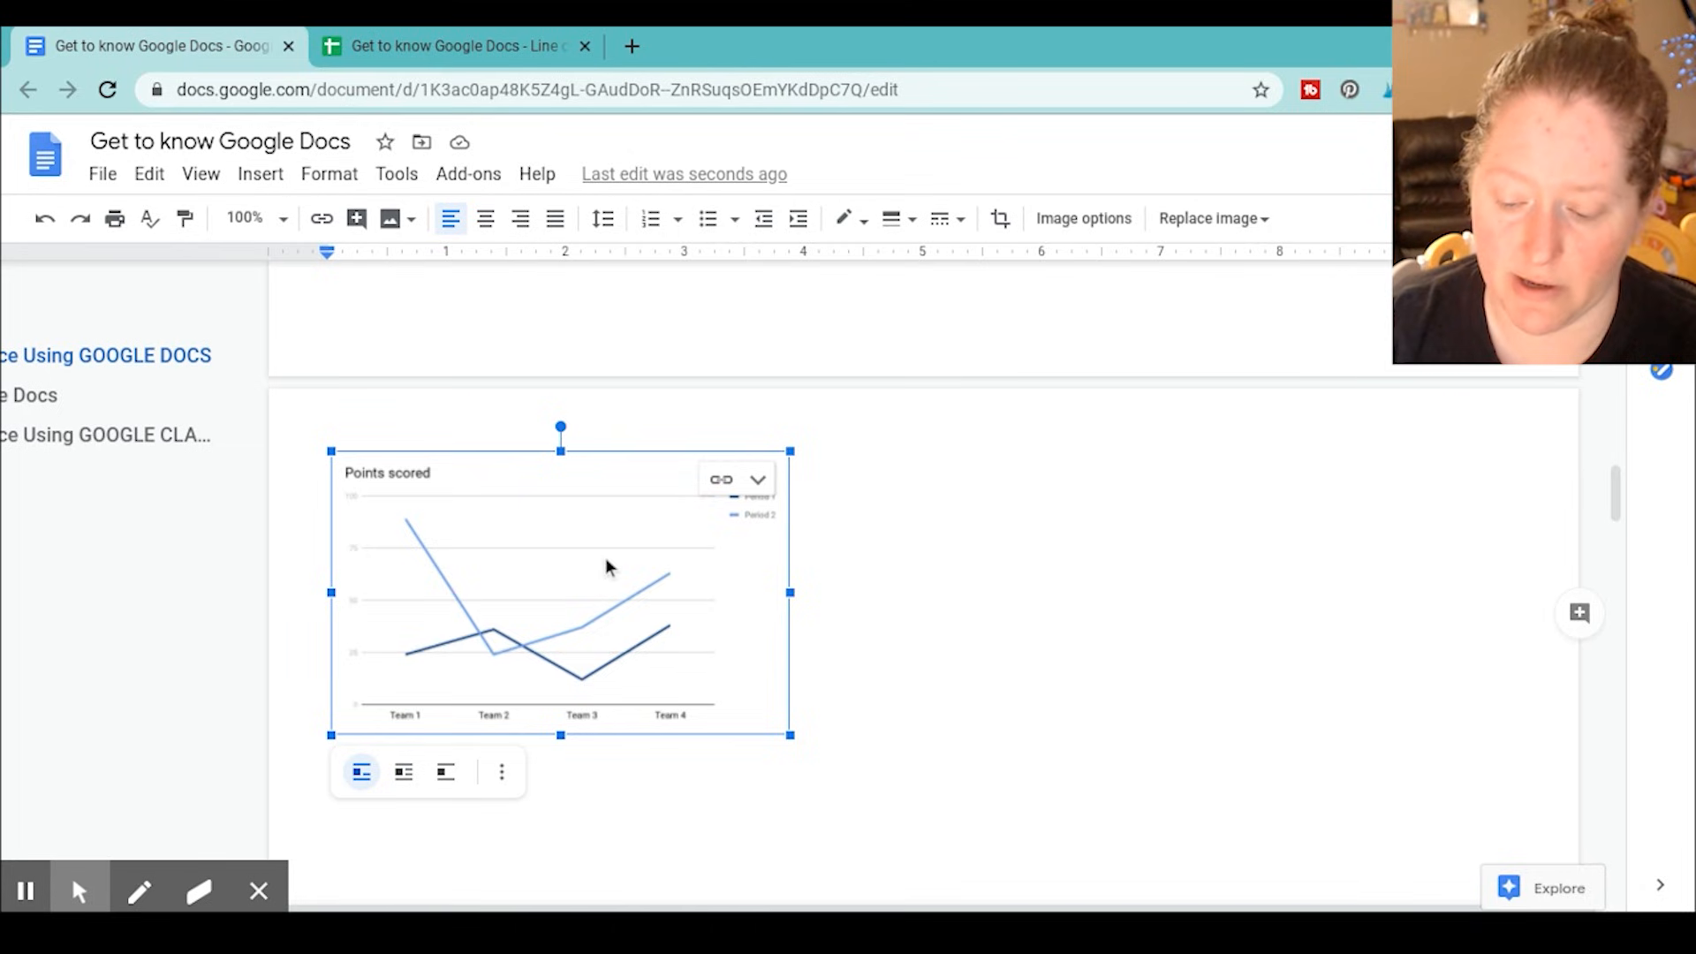
{"action": "key", "text": "Delete"}
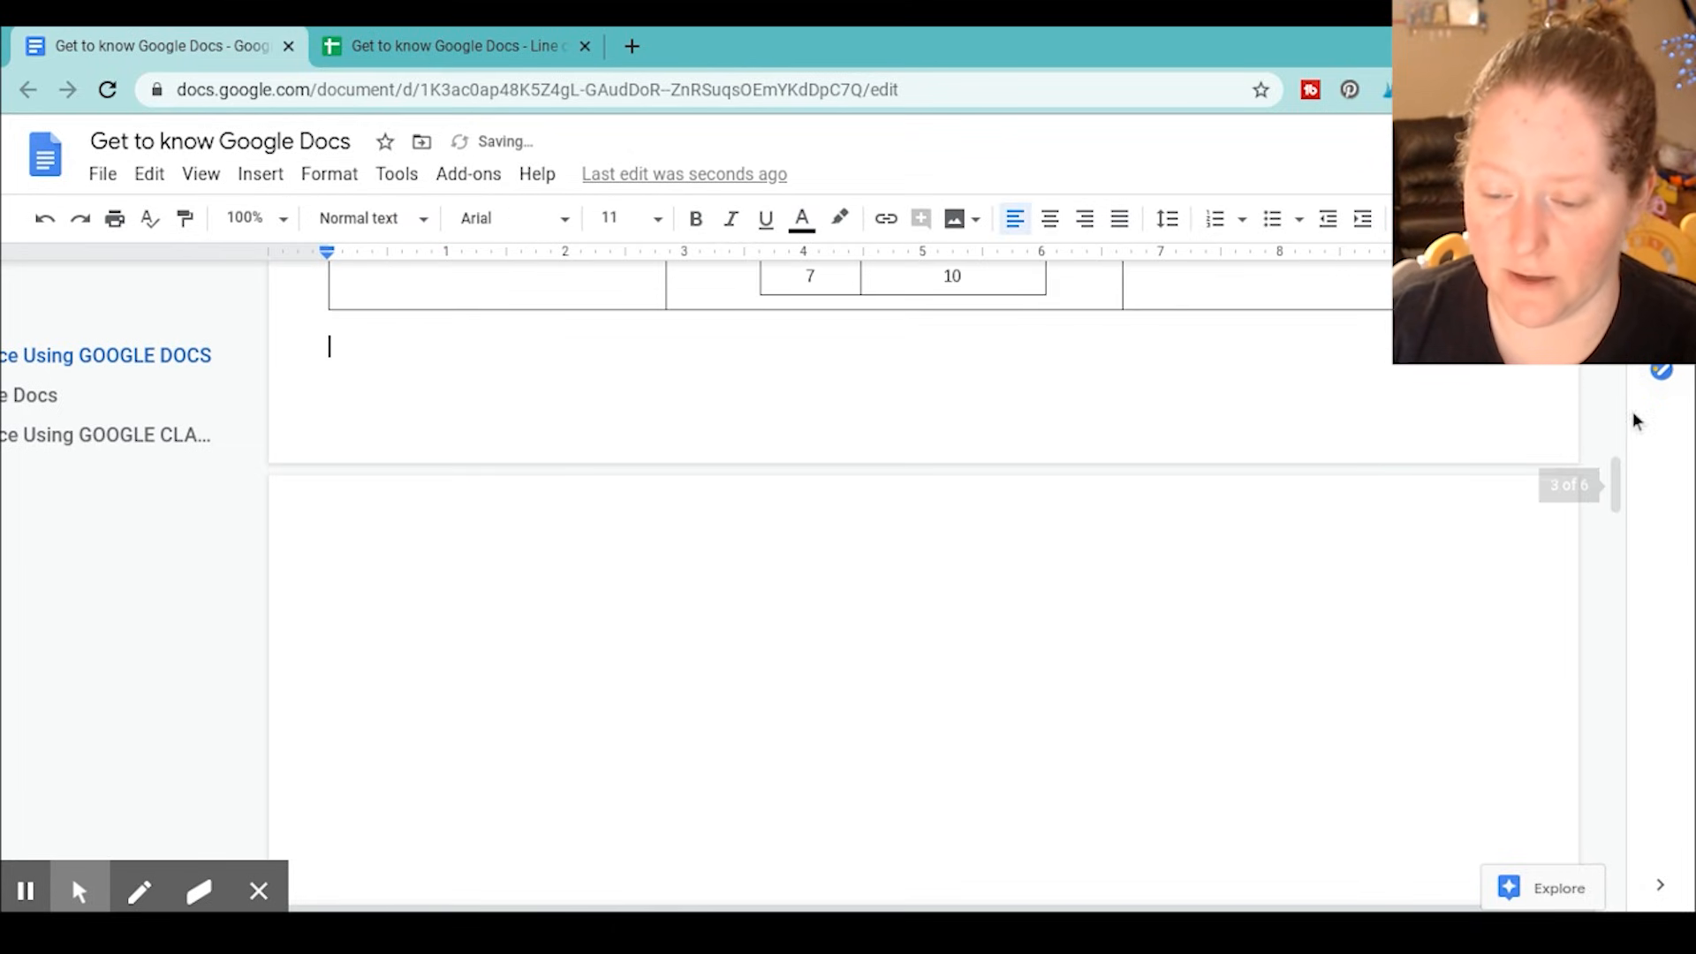
Copy the whole # of Days and Plant Height (inches) table, including its header row
{"action": "left_click_drag", "start_coordinate": [1618, 505], "coordinate": [1613, 467]}
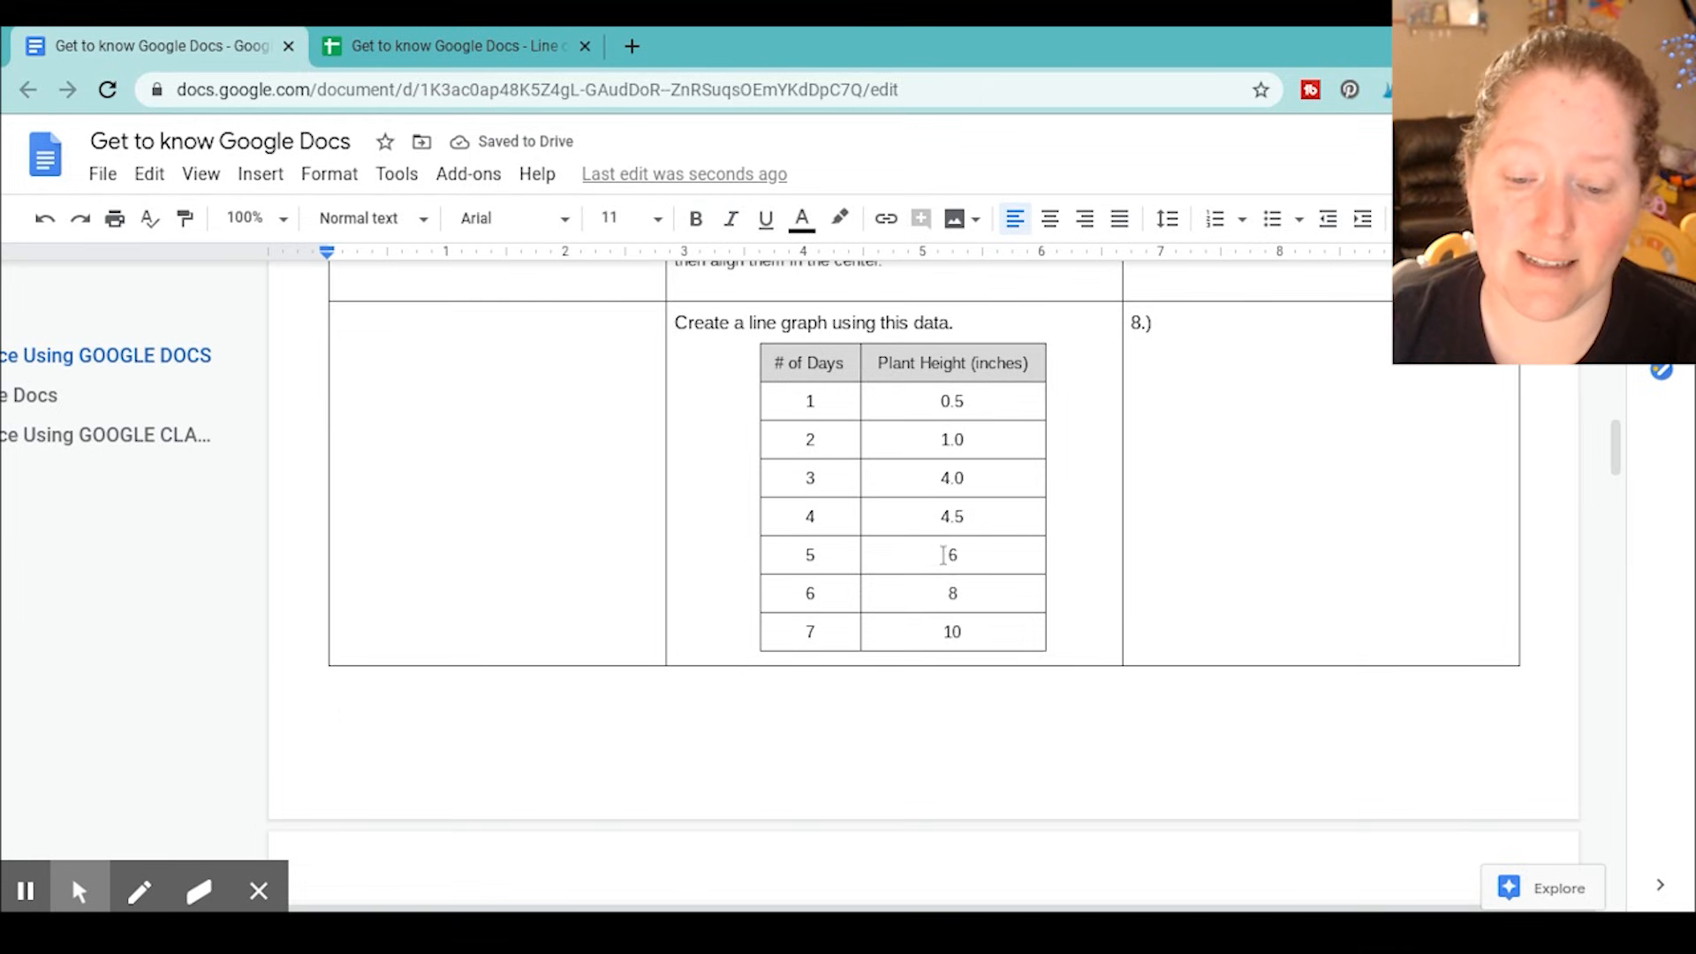
{"action": "left_click_drag", "start_coordinate": [837, 407], "coordinate": [907, 628]}
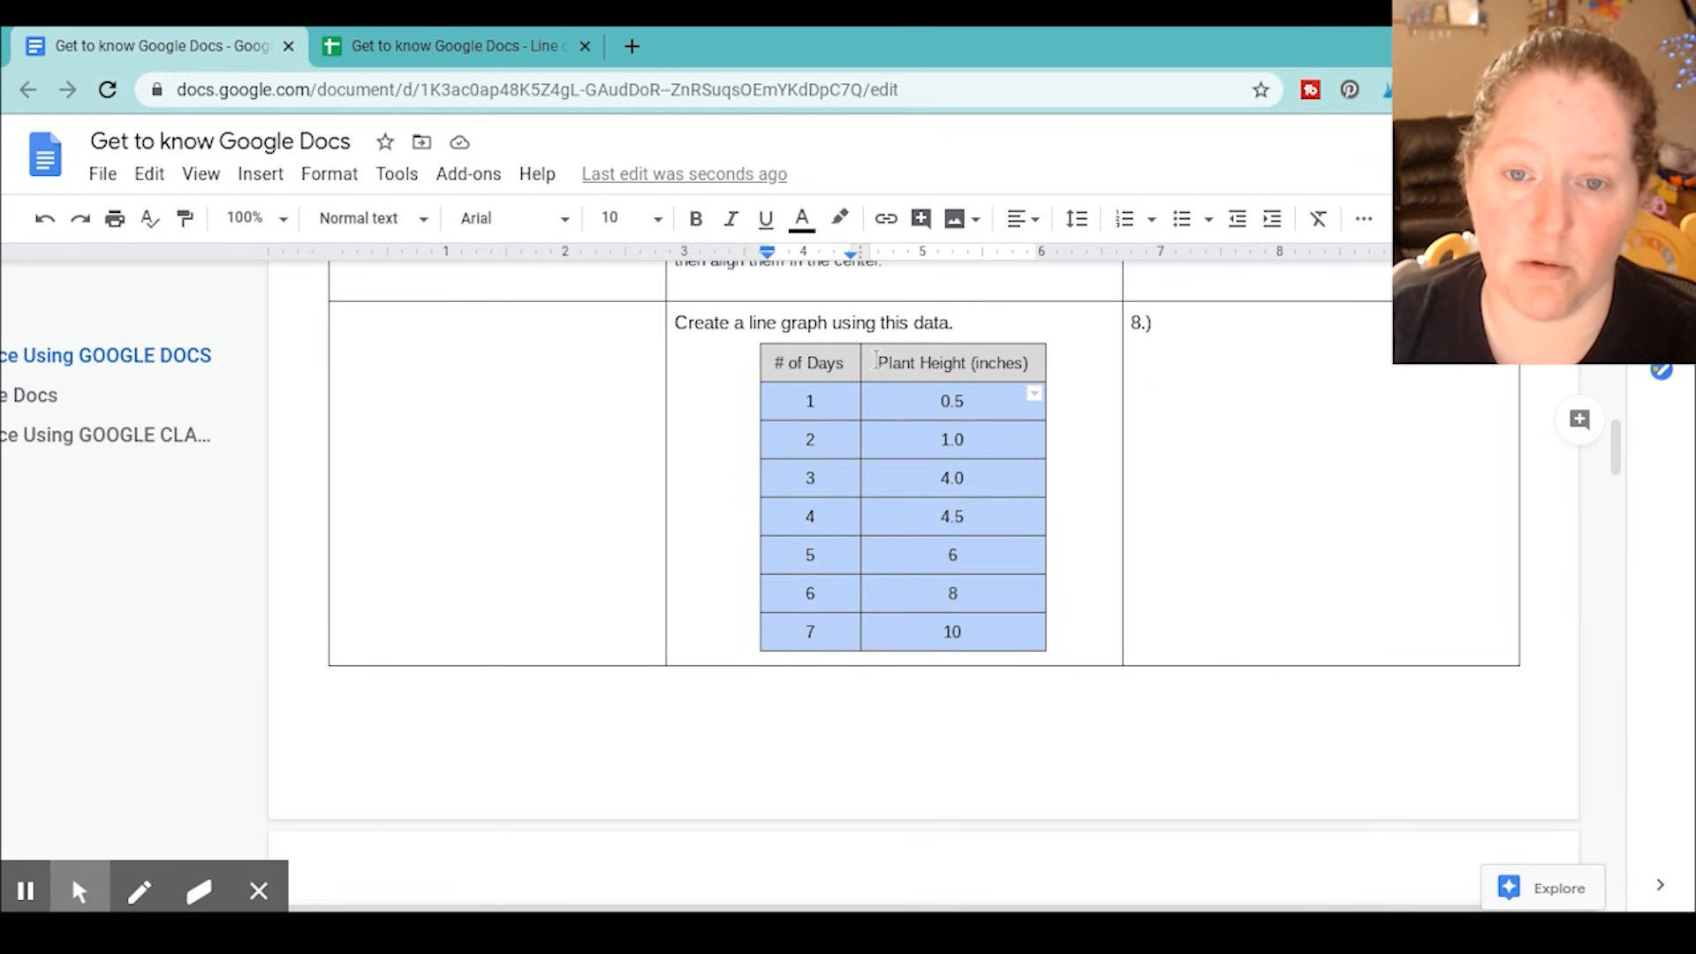
{"action": "left_click", "coordinate": [786, 364]}
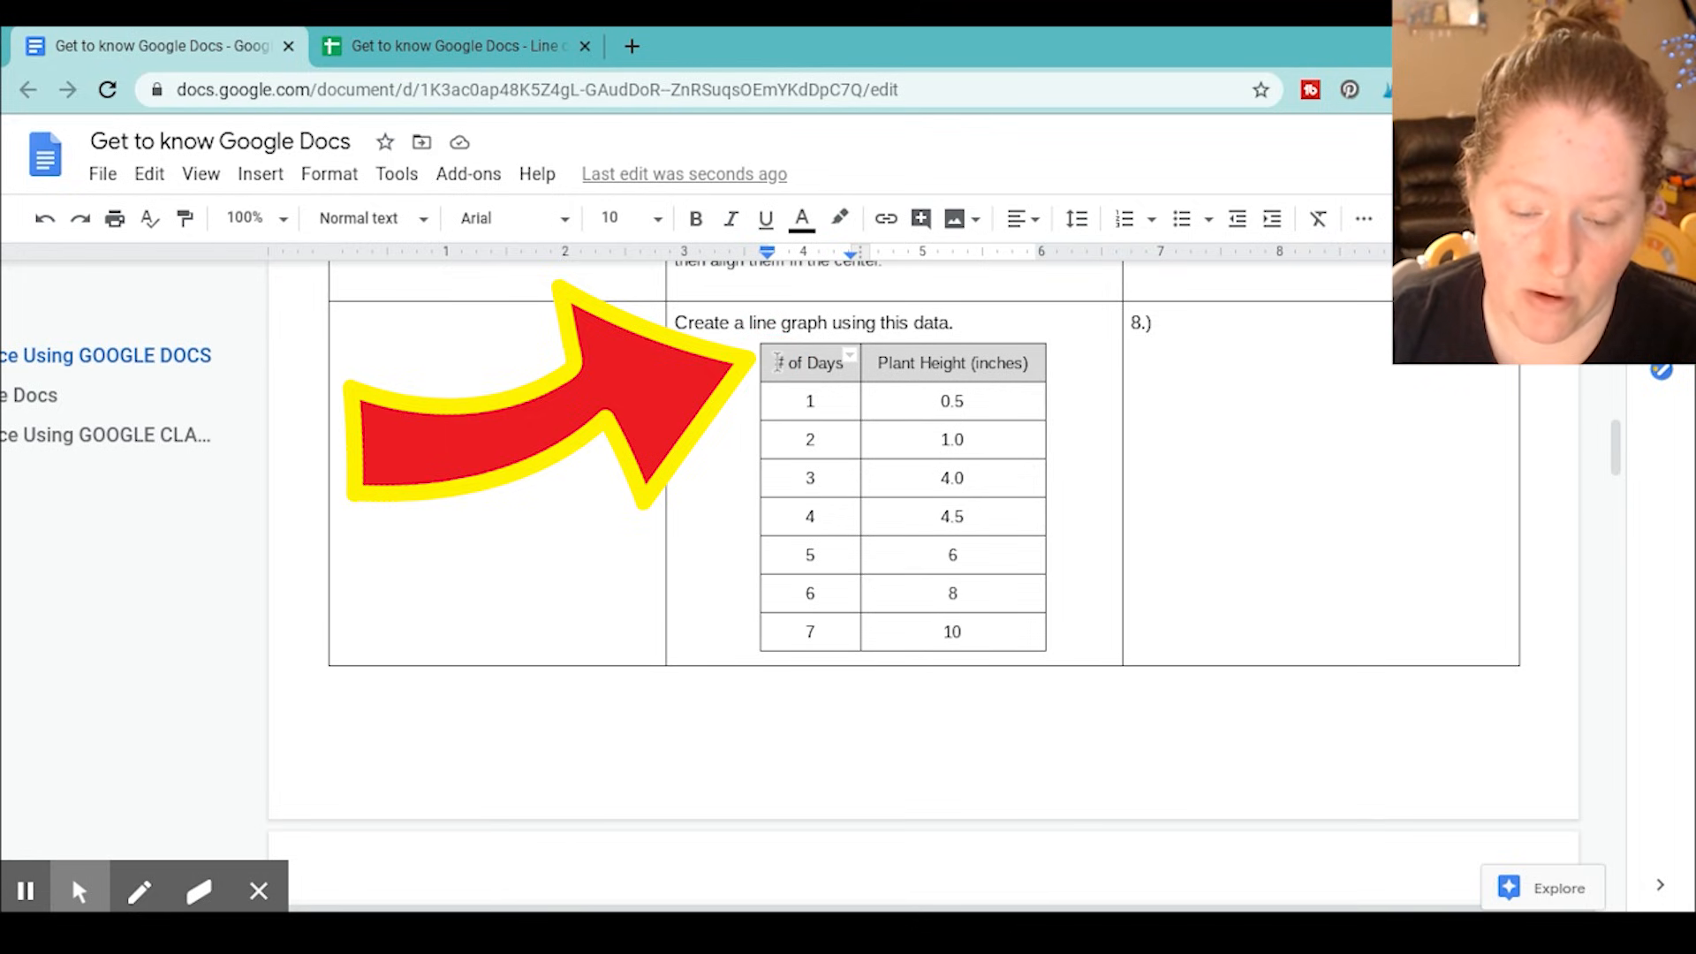
{"action": "left_click", "coordinate": [777, 363]}
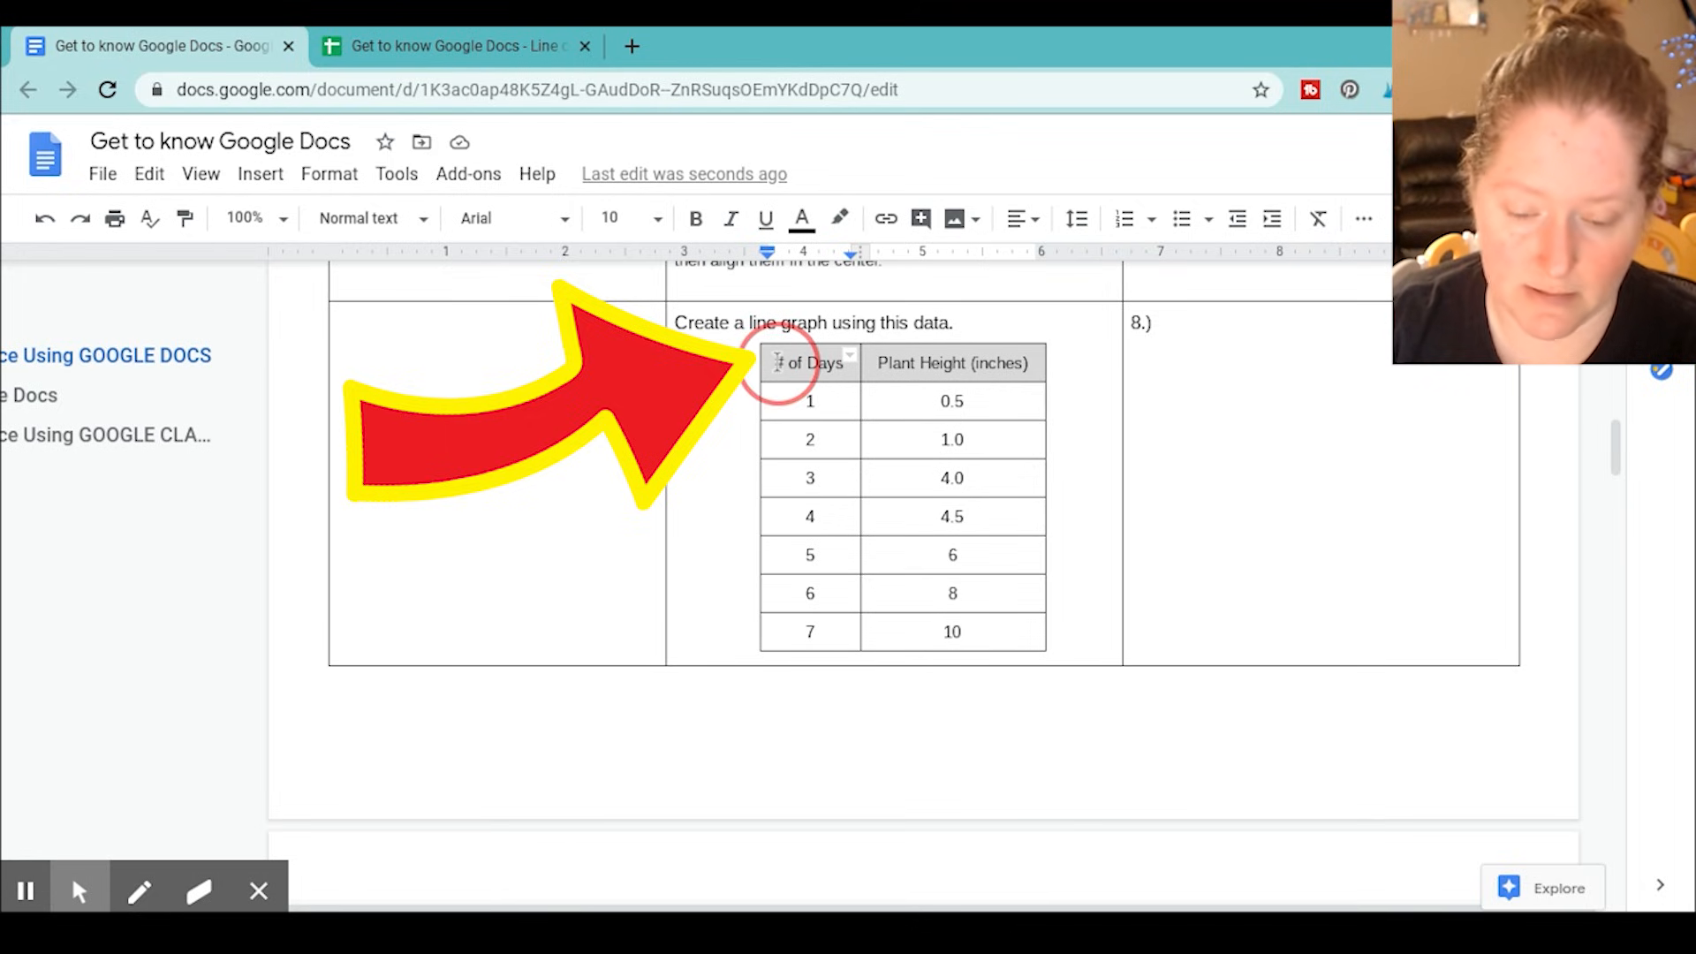
{"action": "mouse_move", "coordinate": [777, 363]}
{"action": "left_mouse_down"}
{"action": "mouse_move", "coordinate": [897, 359]}
{"action": "mouse_move", "coordinate": [947, 630]}
{"action": "left_mouse_up"}
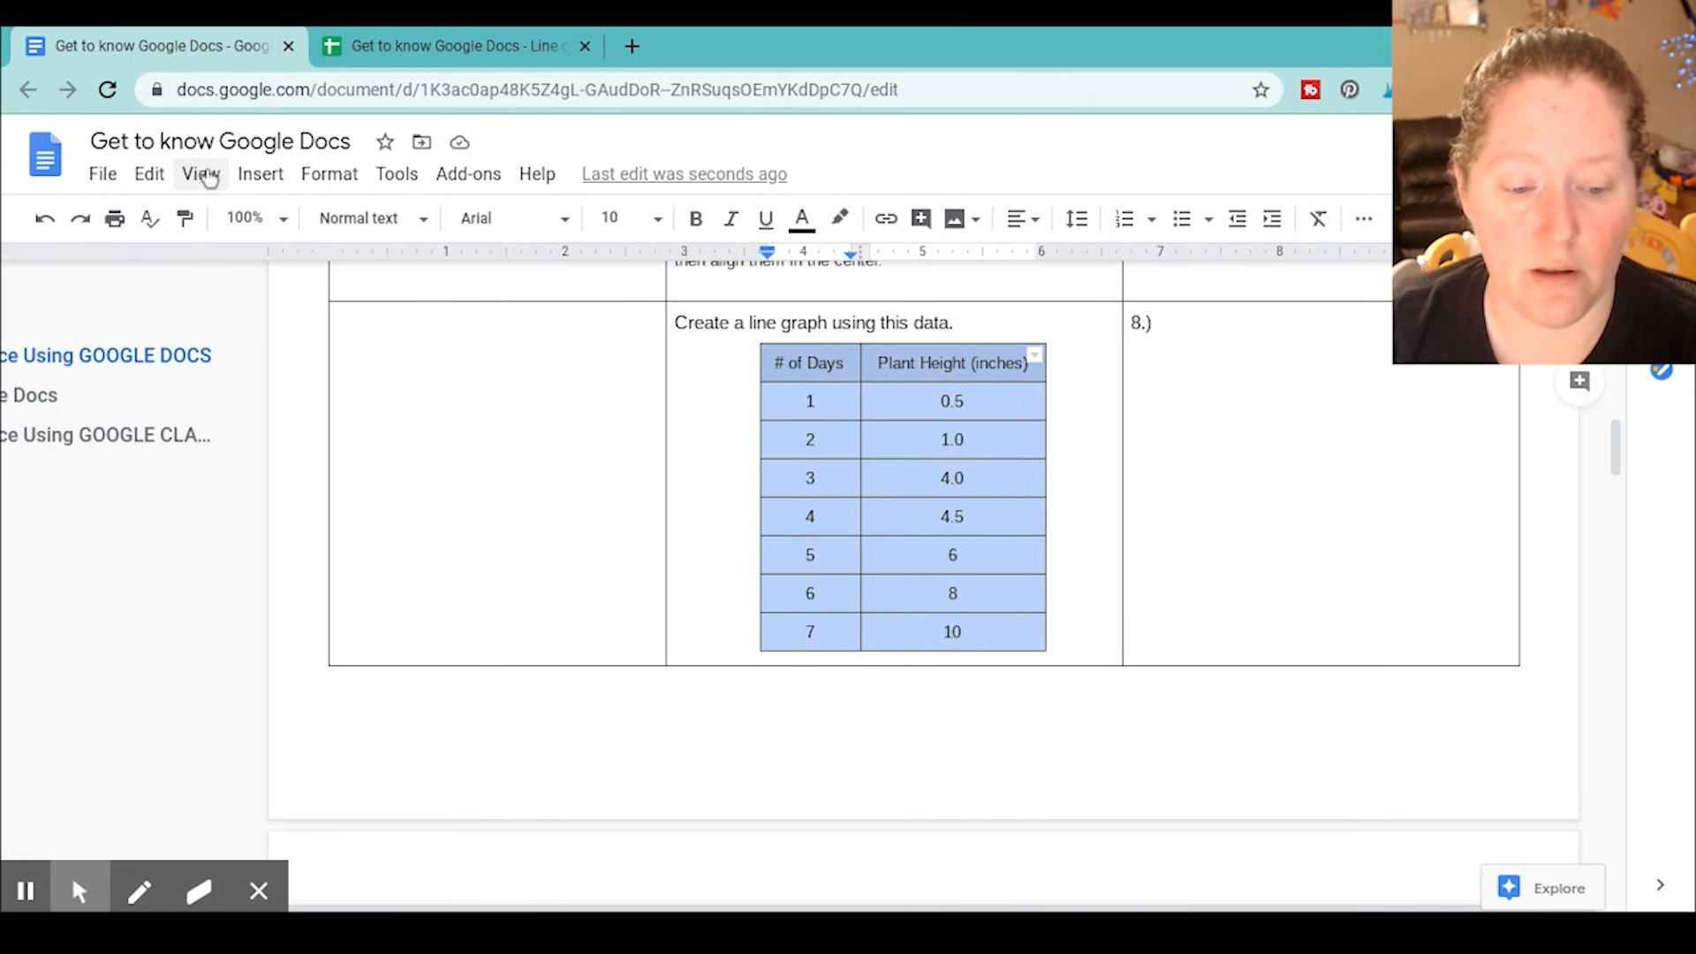
{"action": "left_click", "coordinate": [150, 174]}
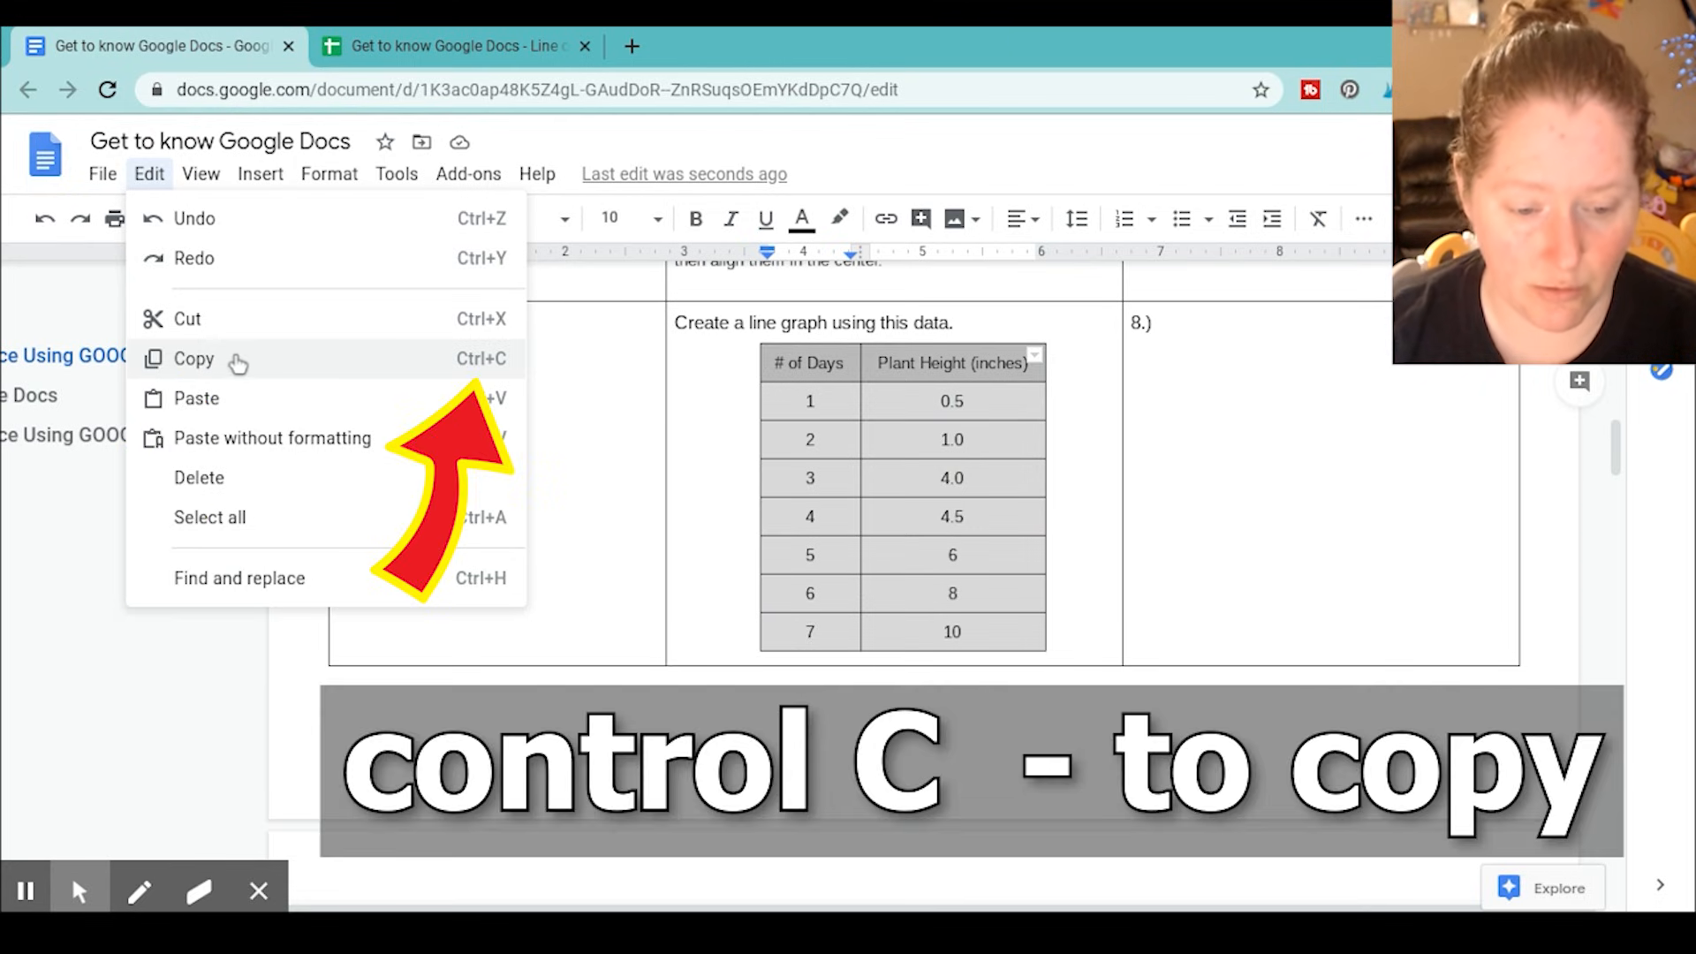
{"action": "left_click", "coordinate": [845, 360]}
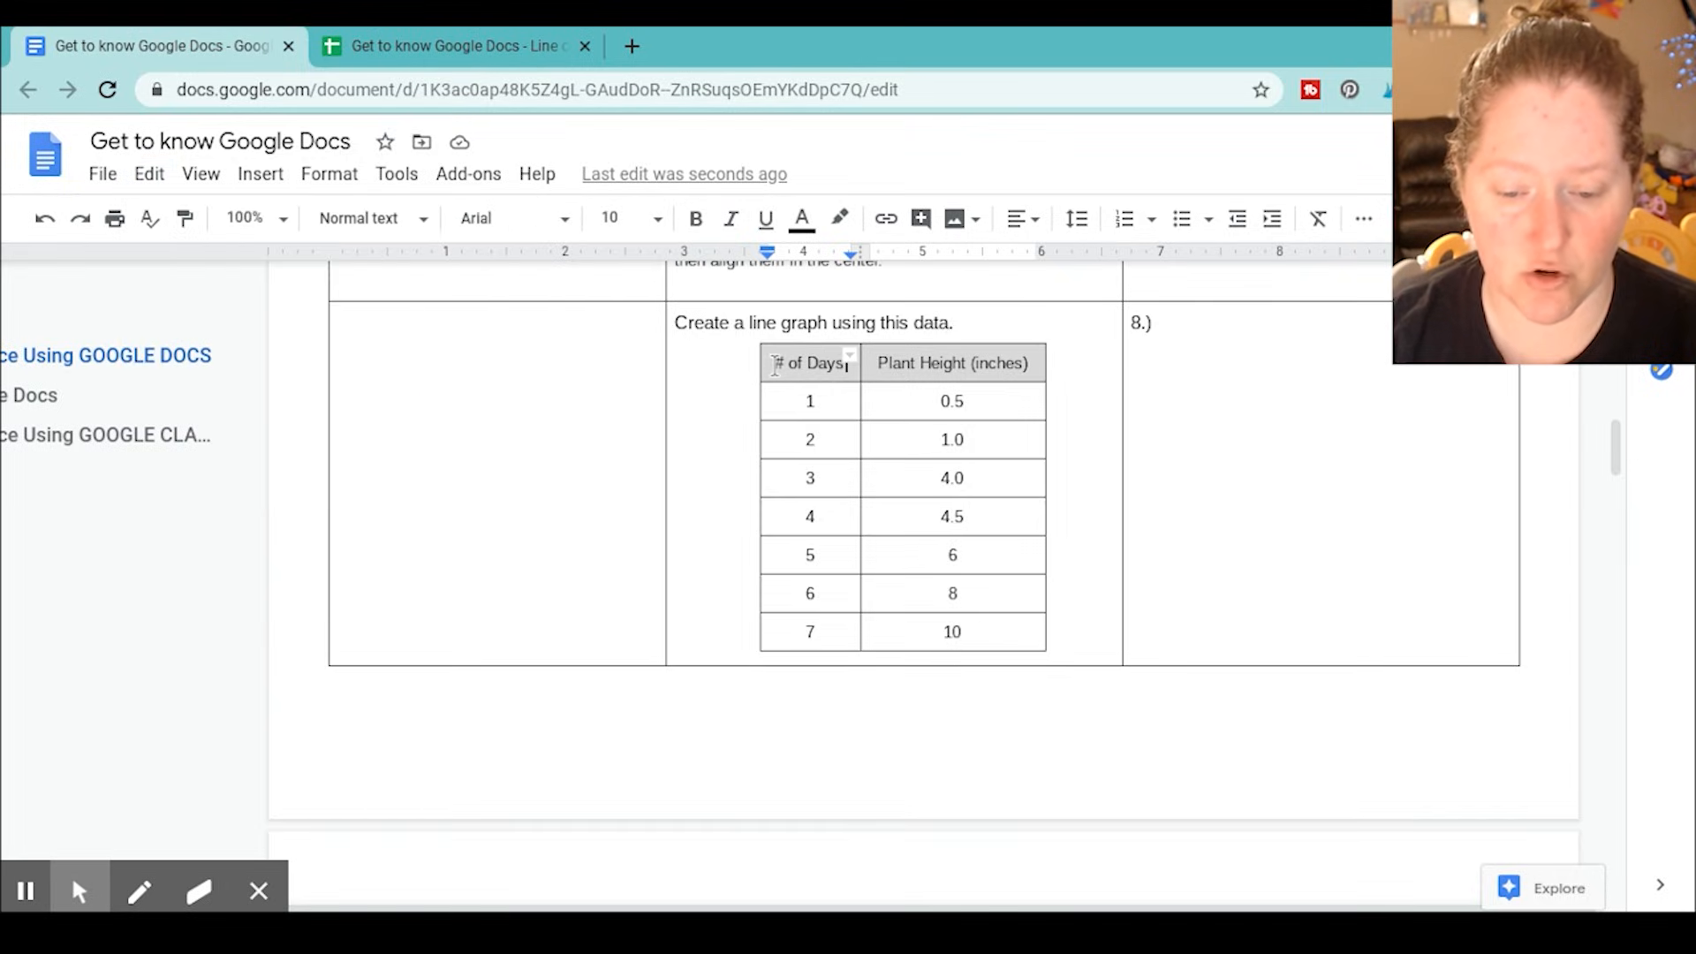
{"action": "left_click_drag", "start_coordinate": [780, 362], "coordinate": [949, 618]}
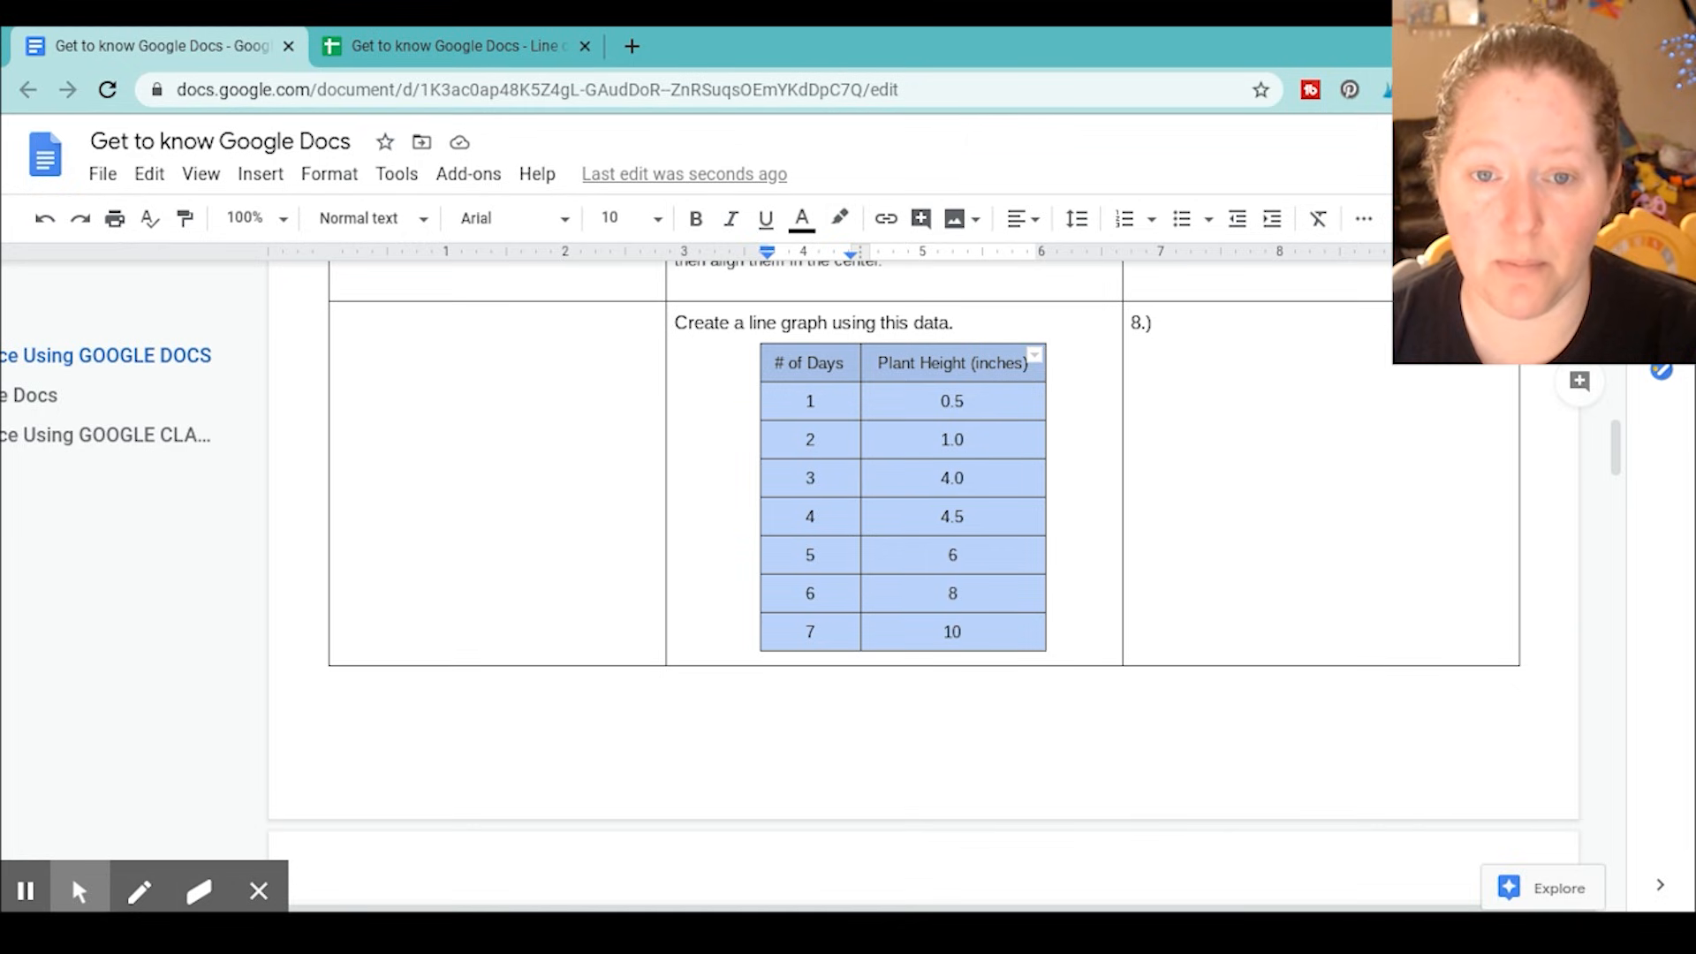
Switch to the Line chart 1 spreadsheet in Google Sheets and paste the copied table starting at cell B9
{"action": "left_click", "coordinate": [481, 38]}
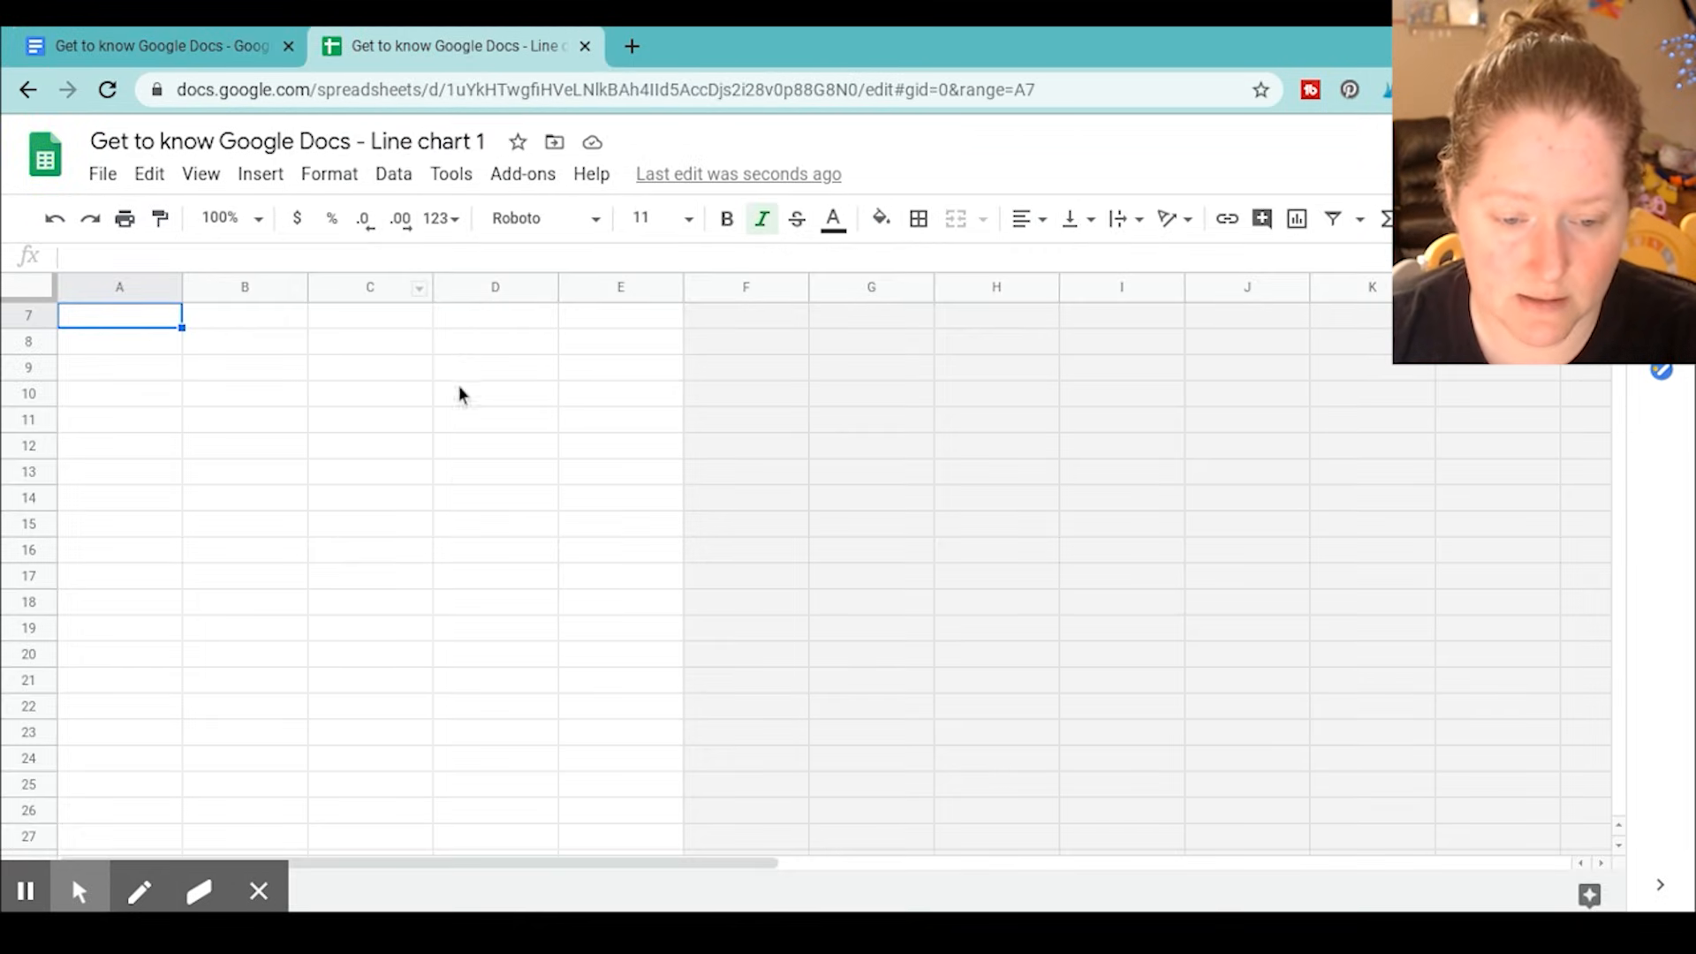
{"action": "left_click", "coordinate": [214, 353]}
{"action": "left_click", "coordinate": [337, 375]}
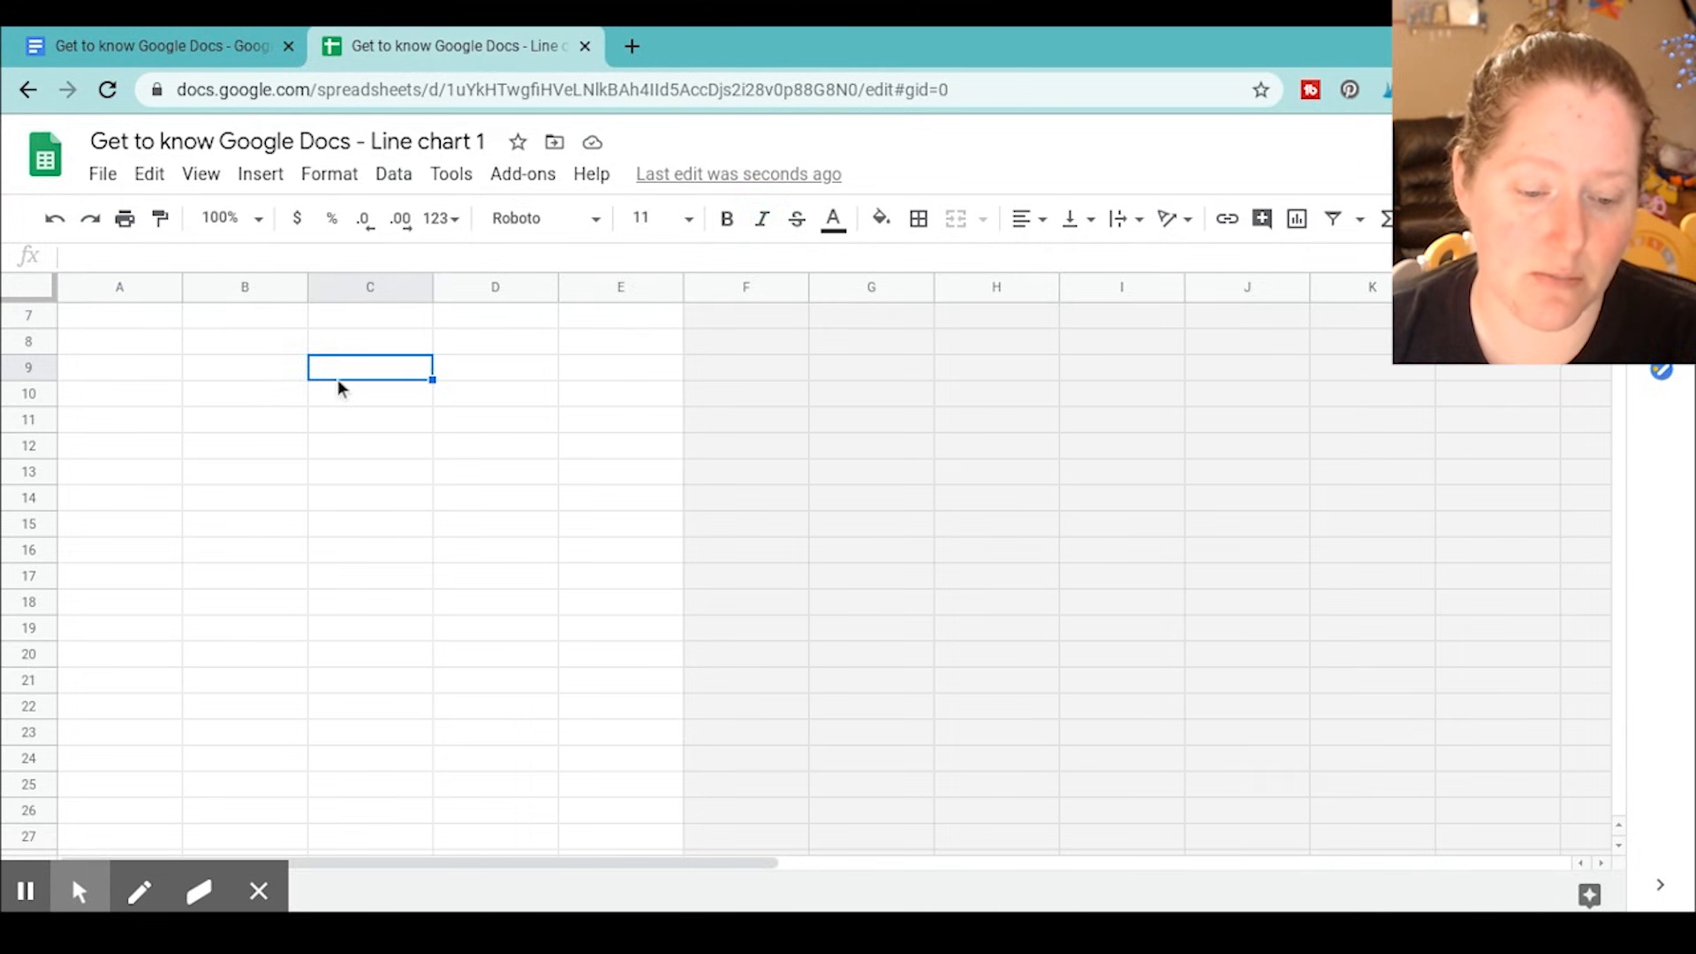
{"action": "left_click", "coordinate": [212, 371]}
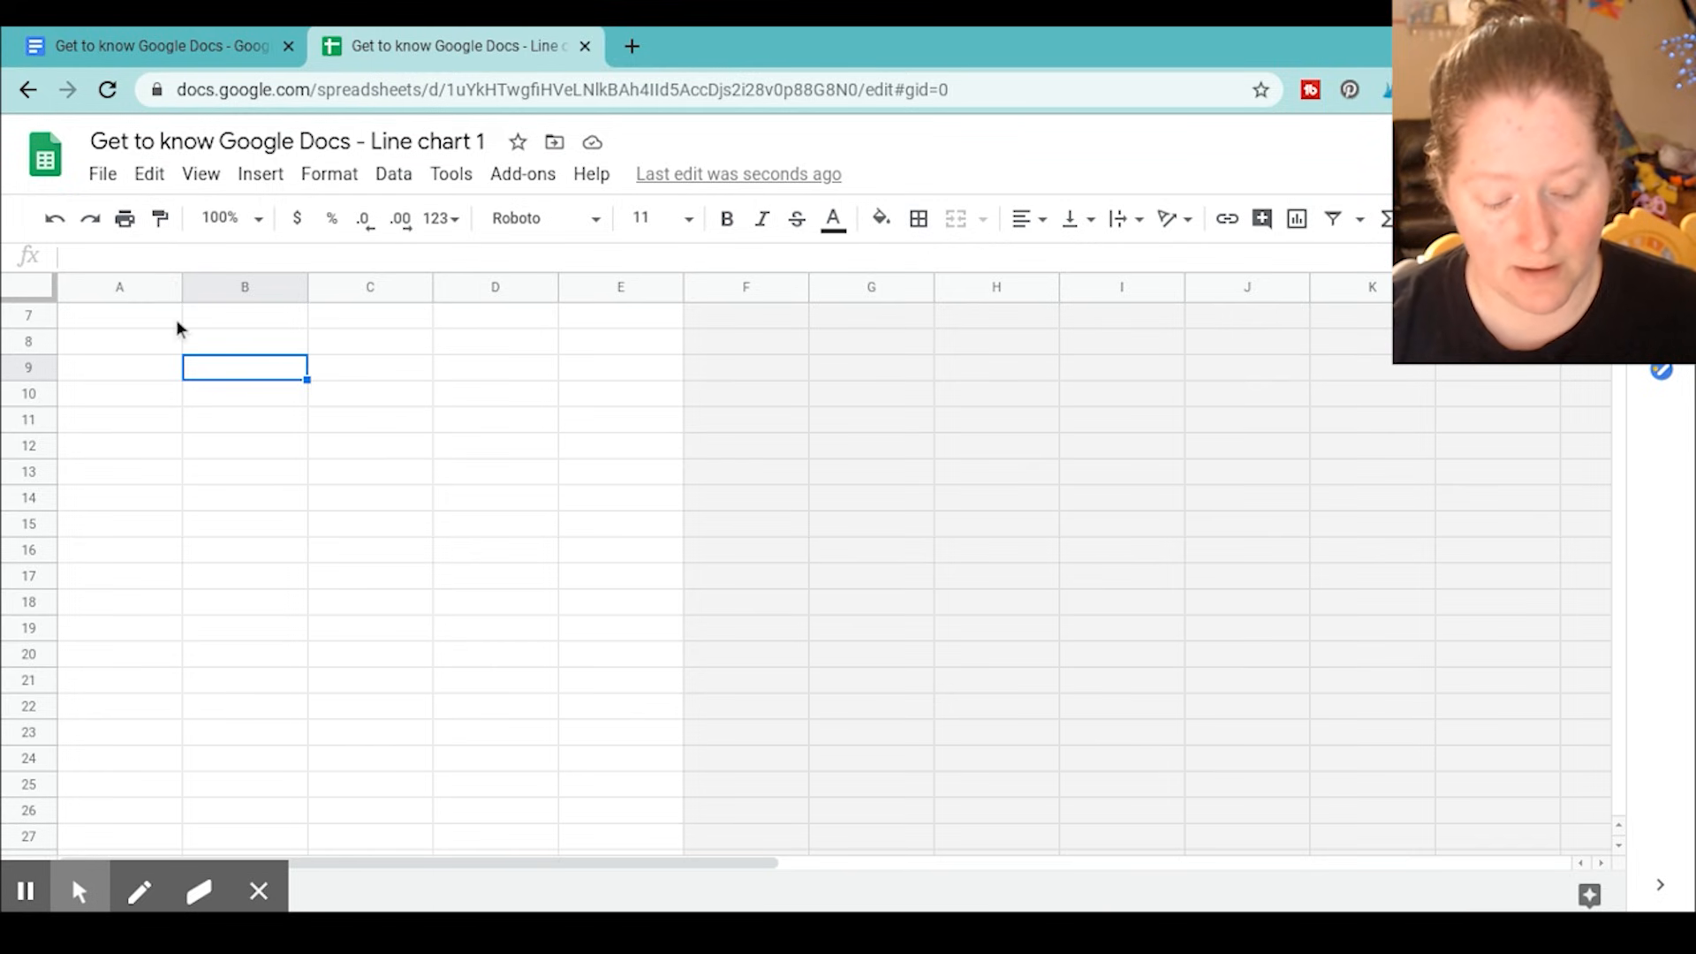
{"action": "left_click", "coordinate": [147, 174]}
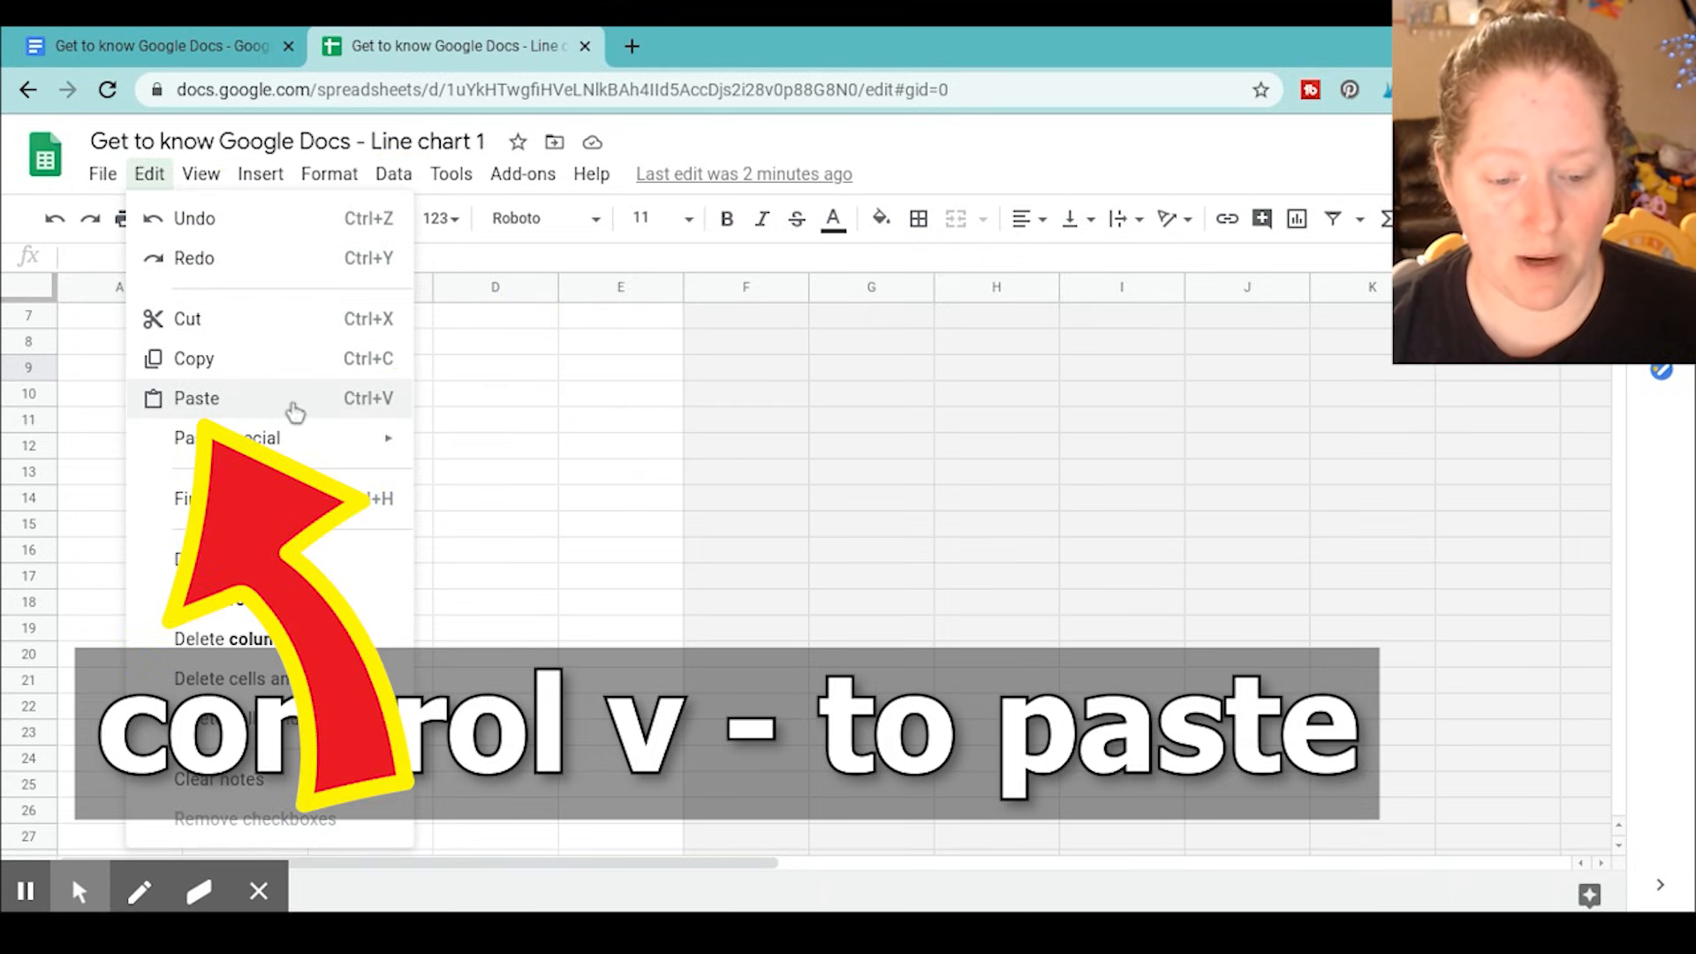
{"action": "left_click", "coordinate": [479, 404]}
{"action": "left_click", "coordinate": [234, 371]}
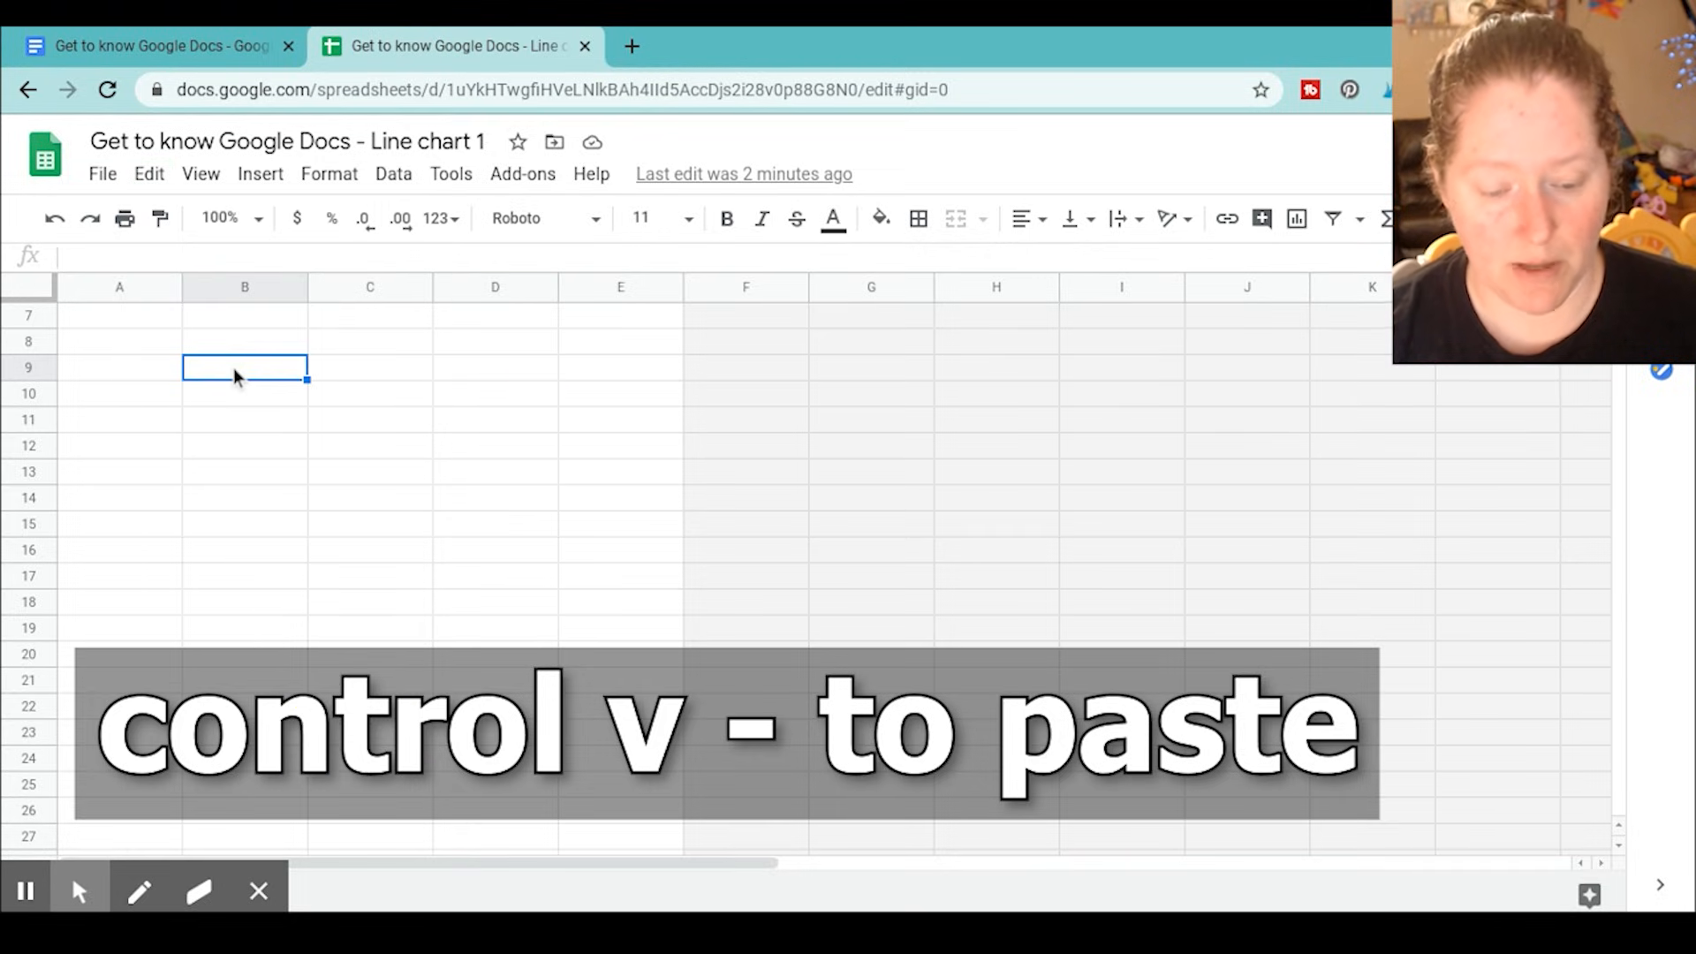
{"action": "type", "text": "# of Days\tPlant Height (inches) 1\t0.5 2\t1 3\t4 4\t4.5 5\t6 6\t8 7\t10"}
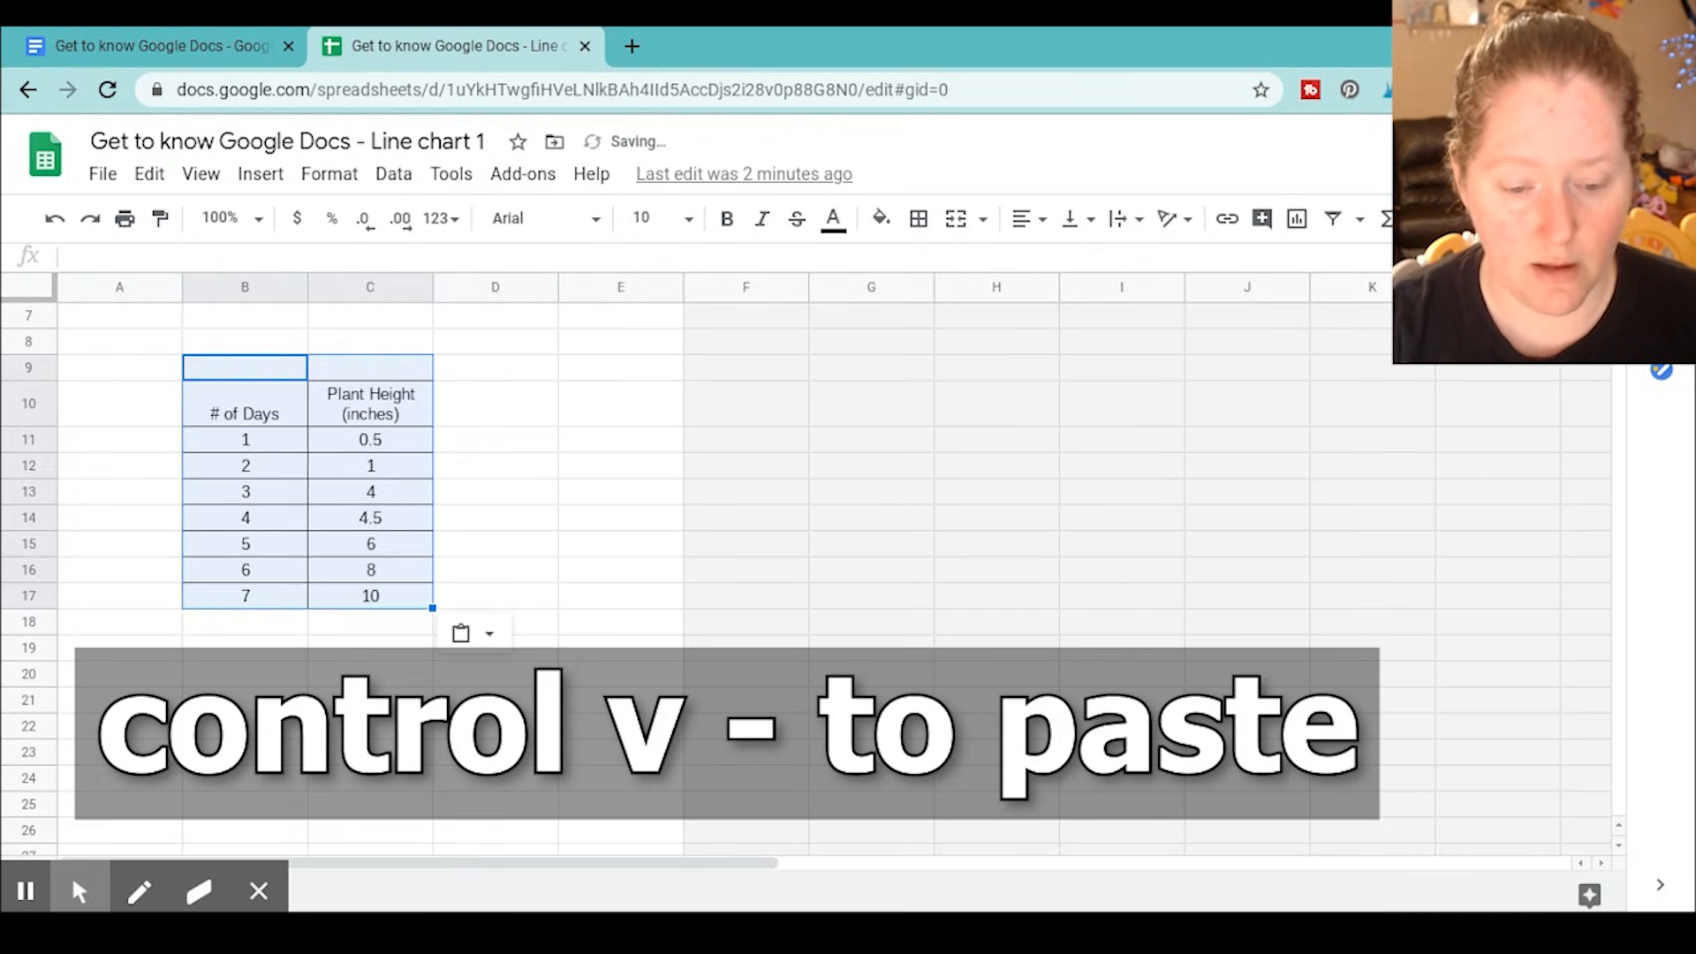
{"action": "left_click", "coordinate": [516, 424]}
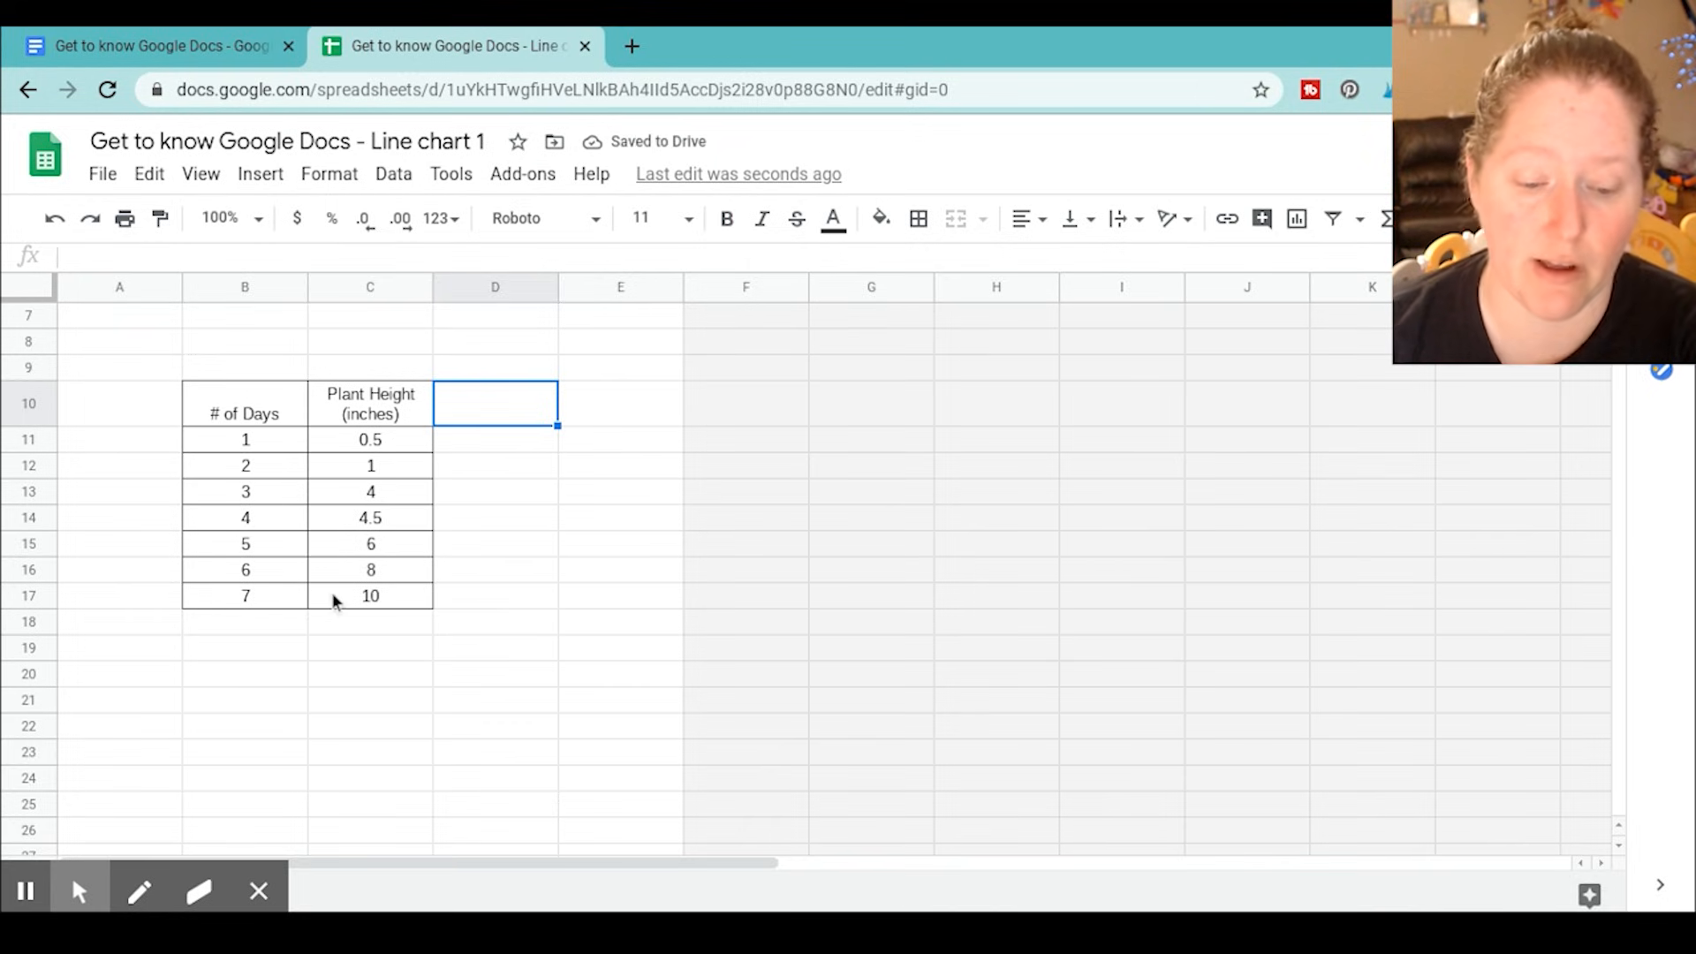
Insert a chart from the pasted table in B10:C17, including both column headings
{"action": "left_click", "coordinate": [275, 408]}
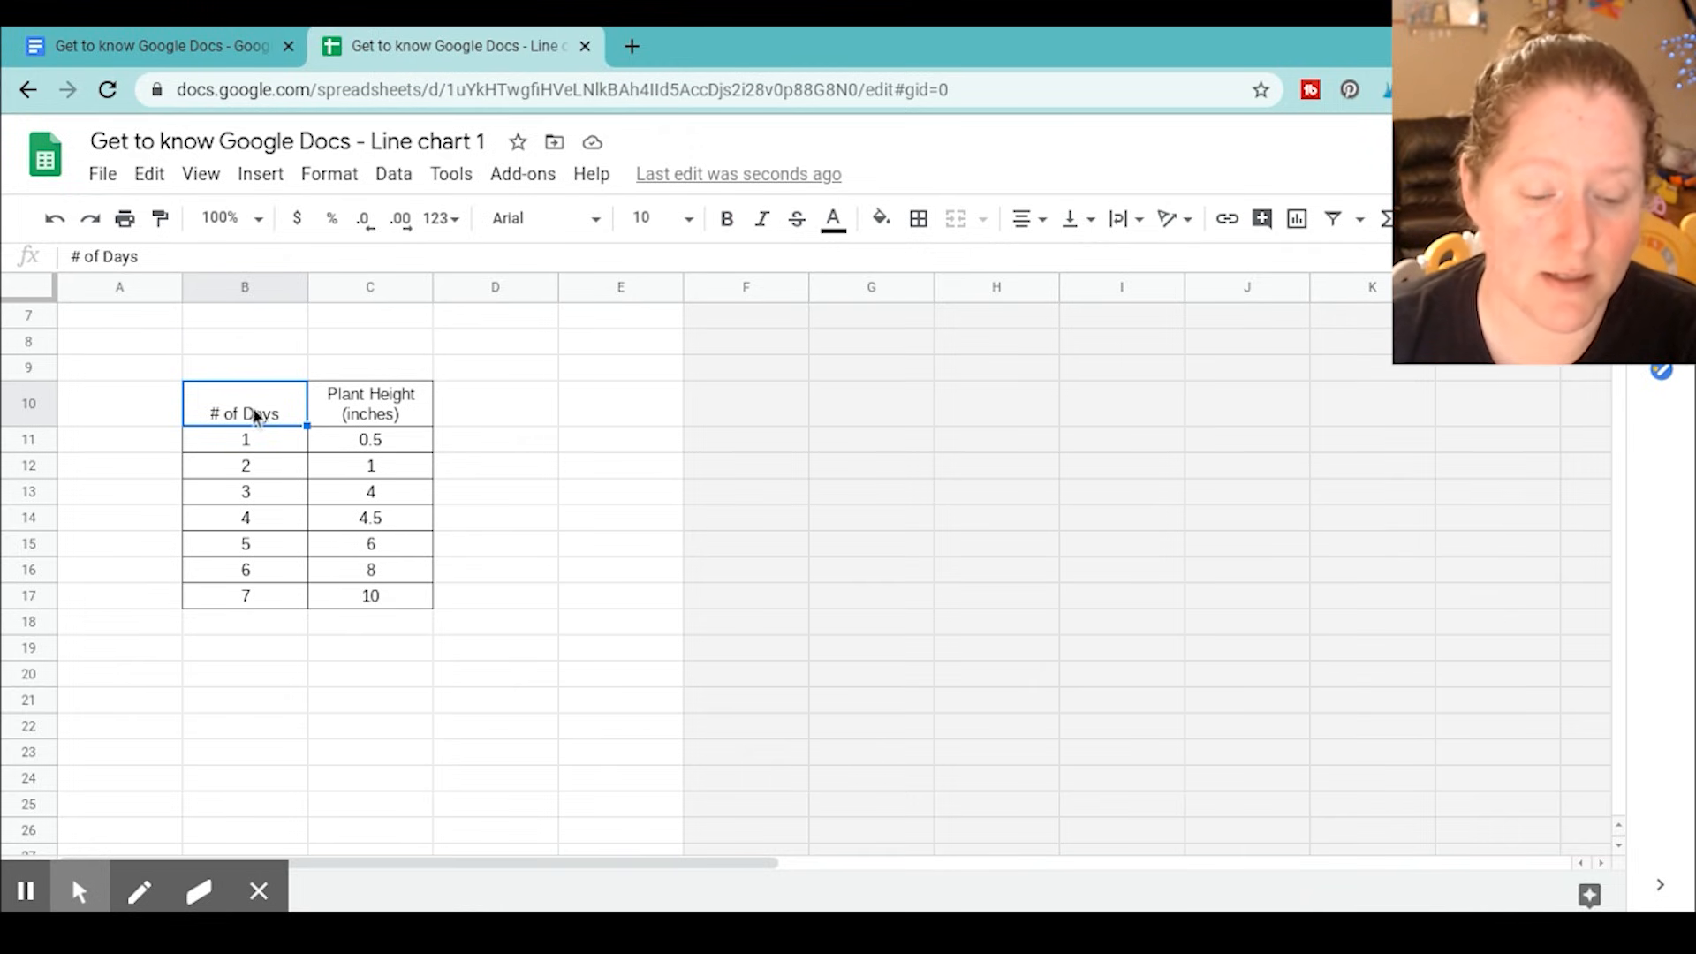
{"action": "left_click_drag", "start_coordinate": [234, 443], "coordinate": [382, 592]}
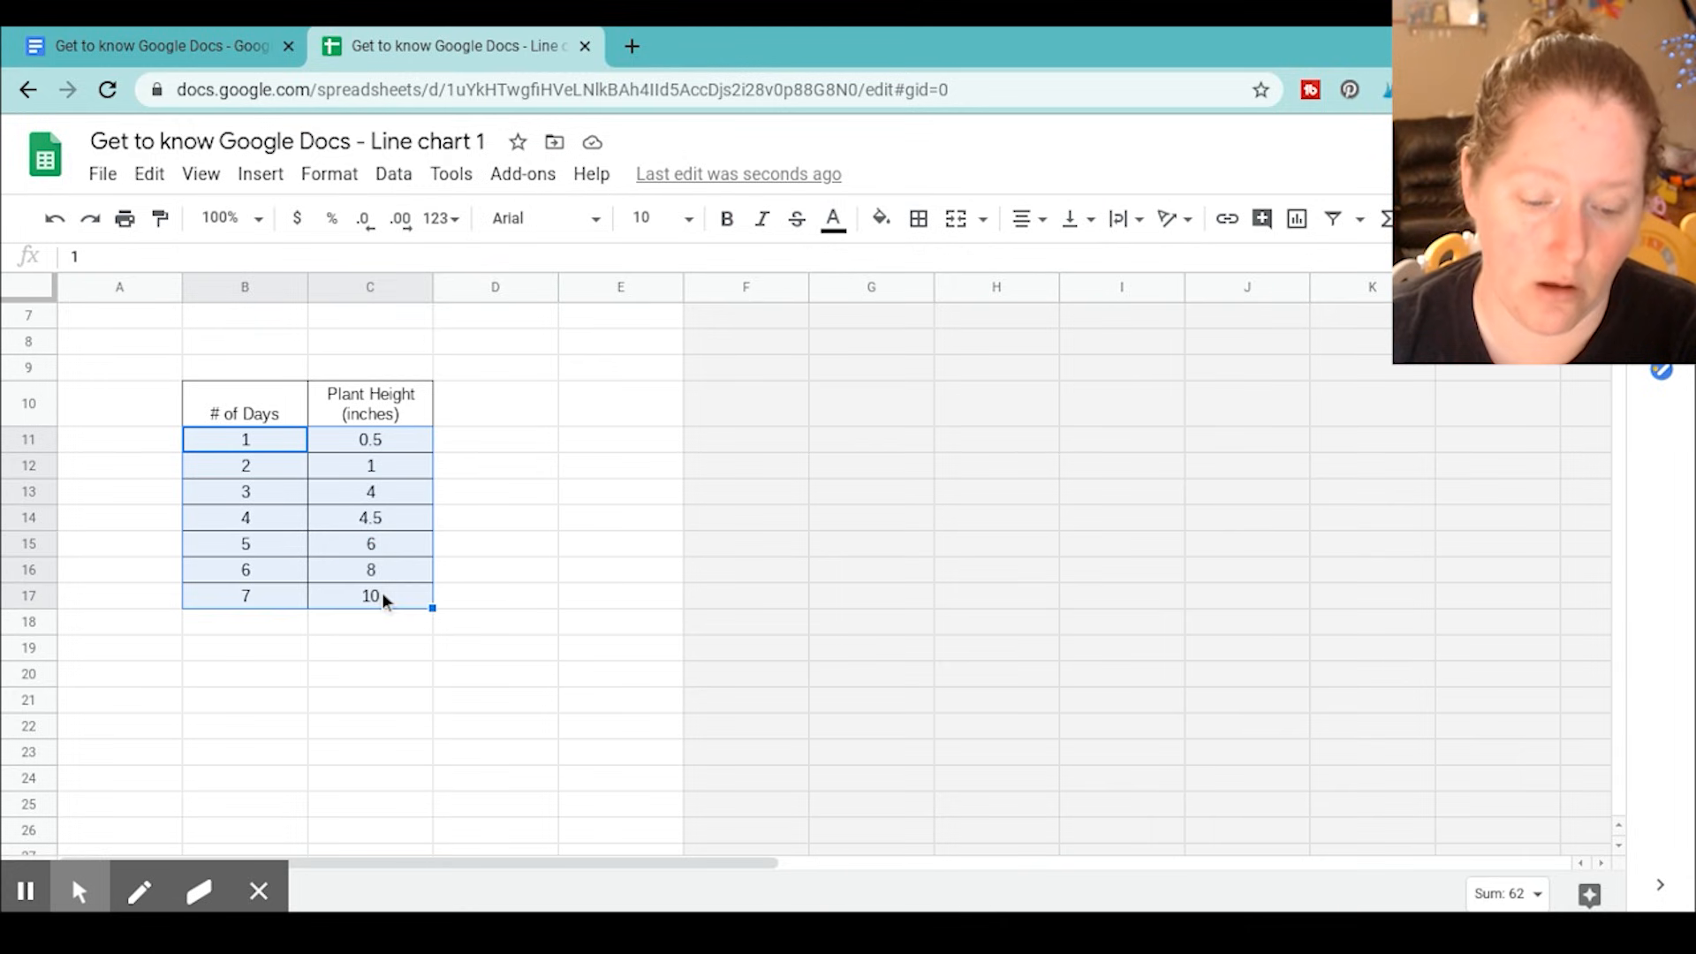
{"action": "left_click", "coordinate": [254, 408]}
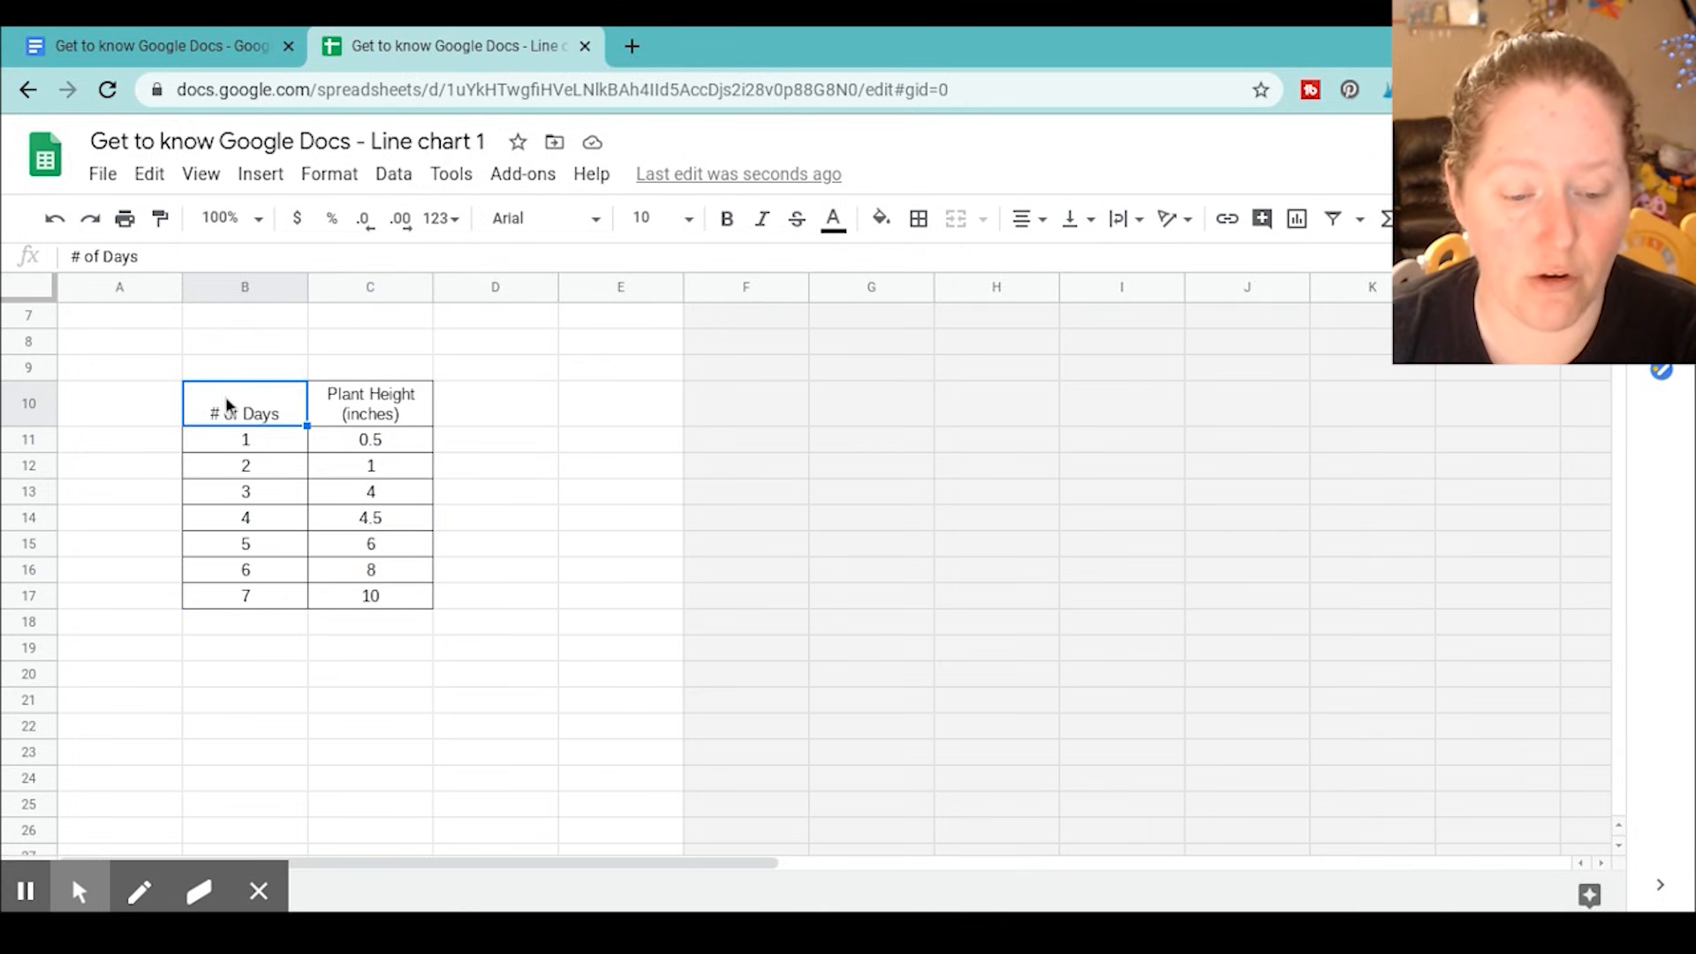
{"action": "left_click_drag", "start_coordinate": [227, 399], "coordinate": [350, 590]}
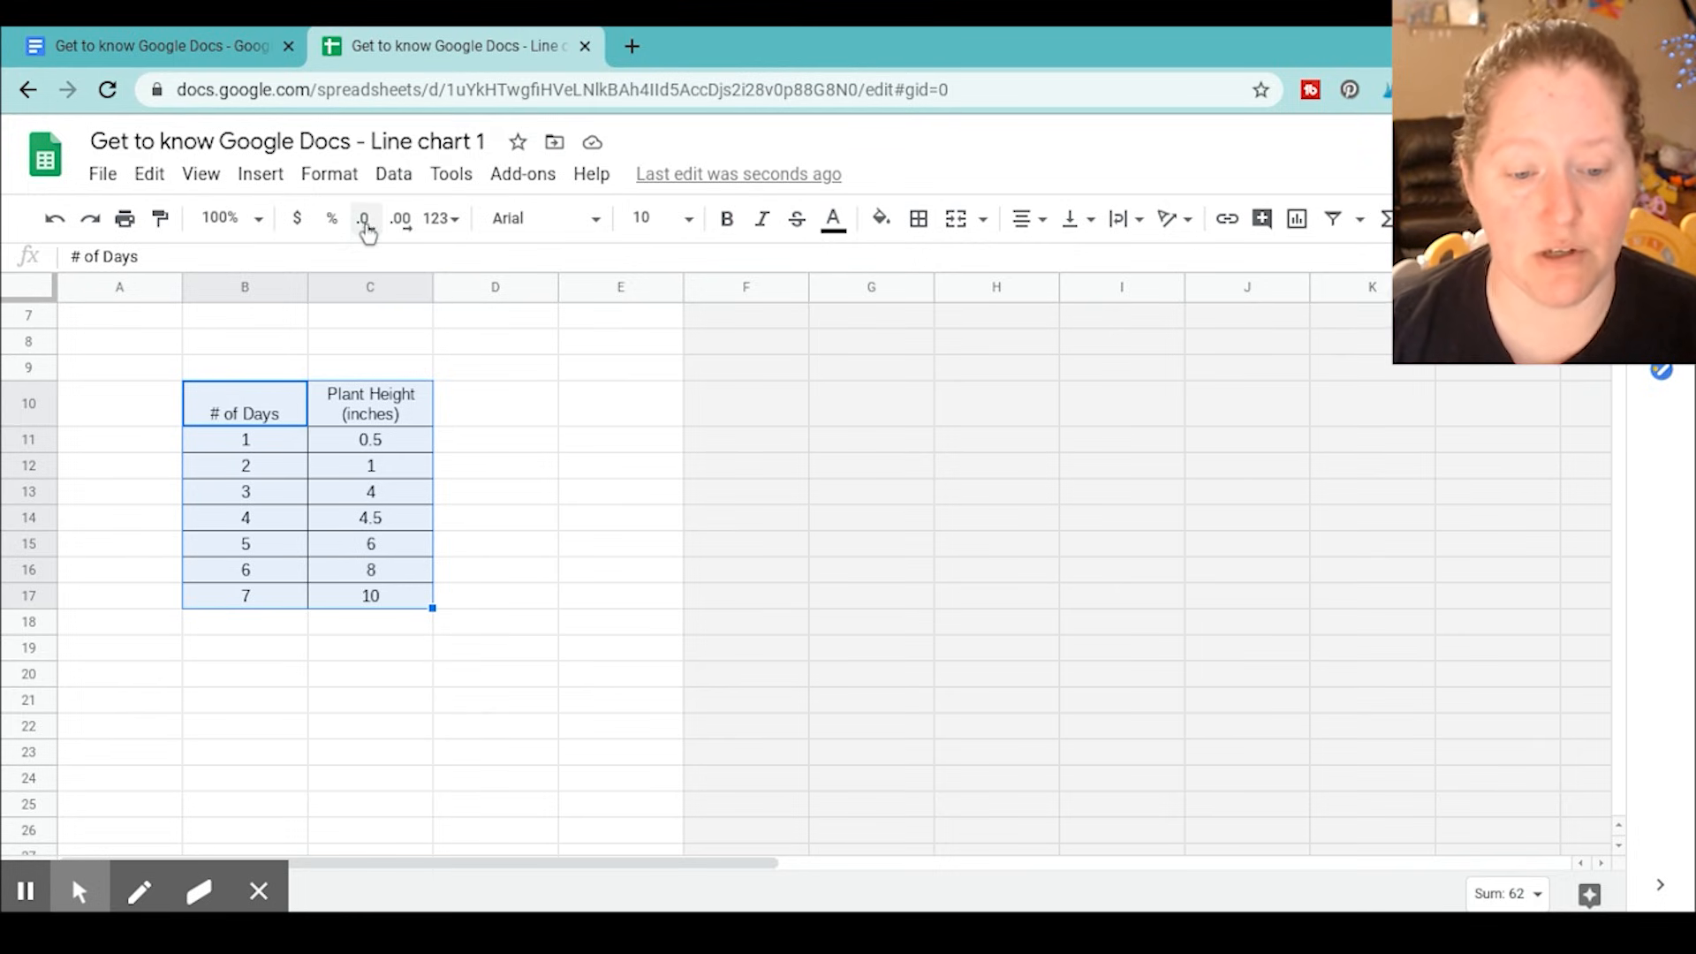
{"action": "left_click", "coordinate": [260, 175]}
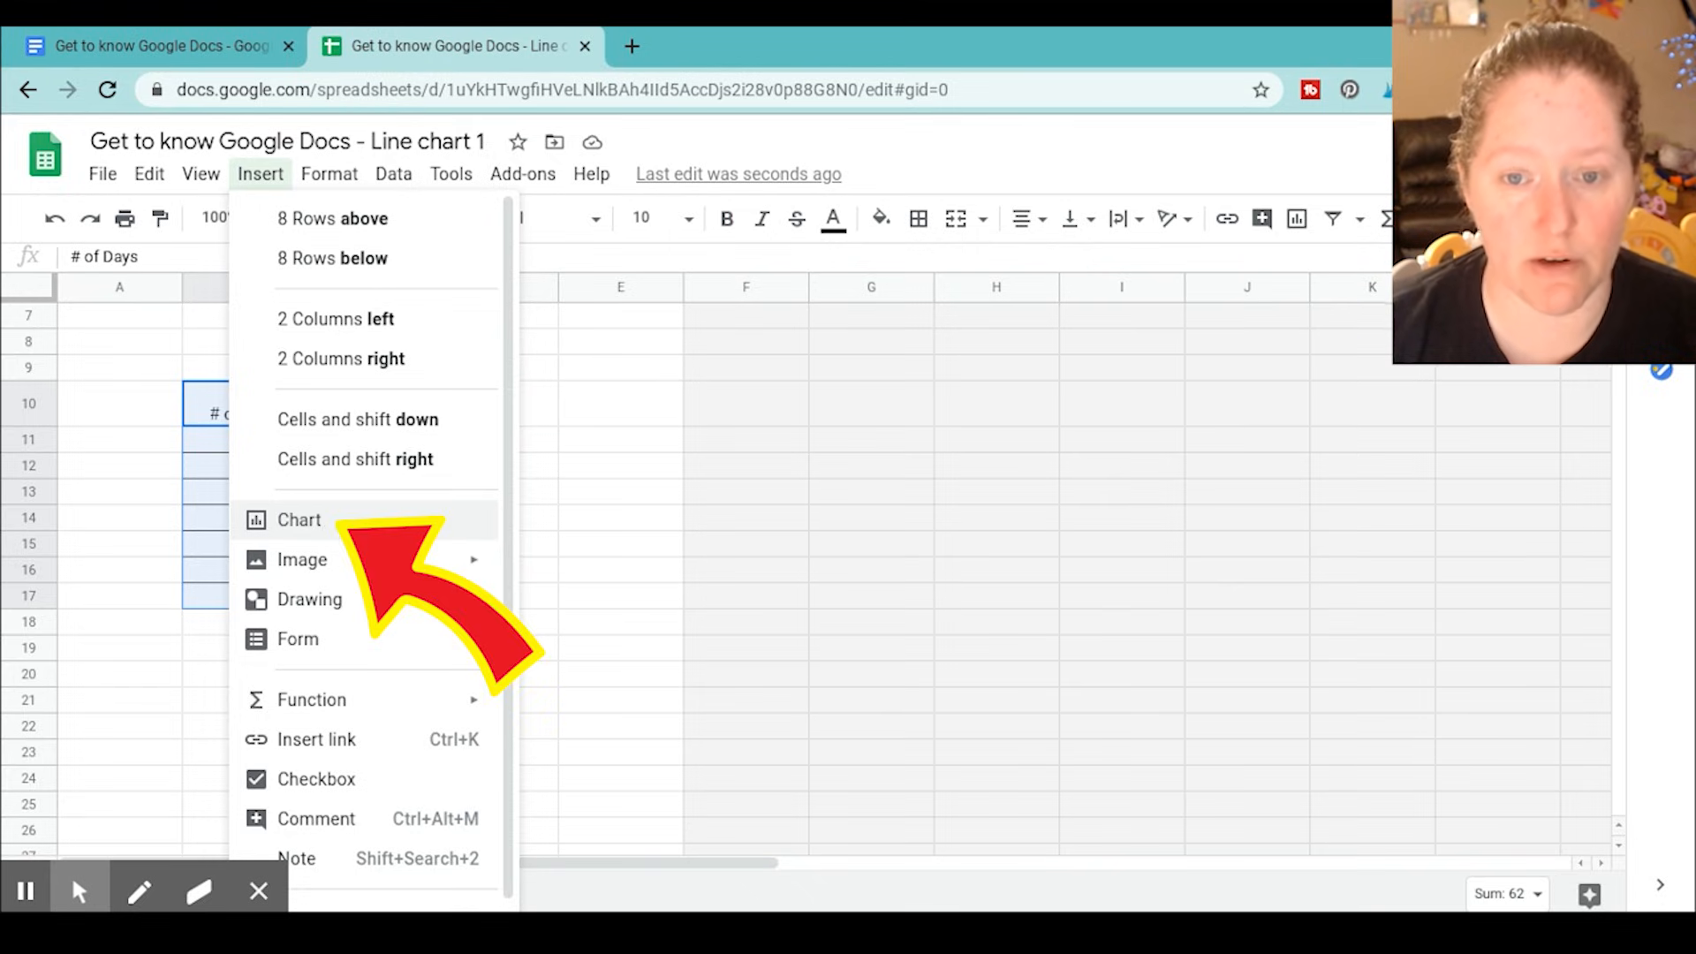
{"action": "left_click", "coordinate": [300, 520]}
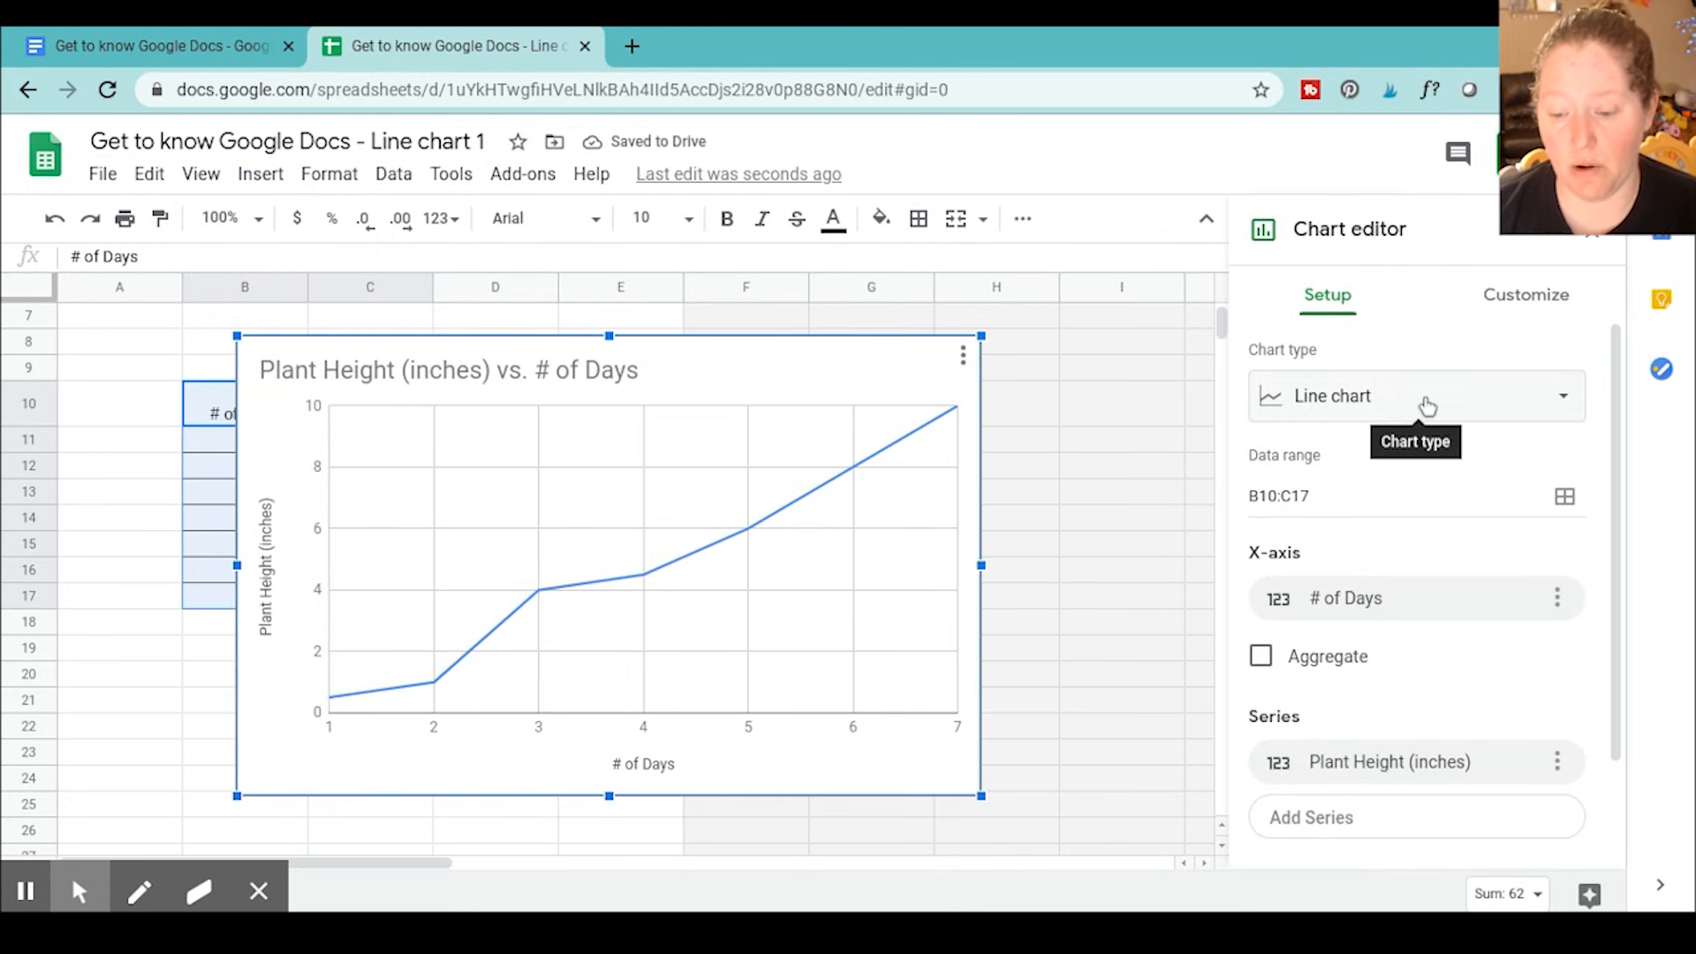
Choose the suggested Line chart type for the Plant Height (inches) vs. # of Days chart and close the chart editor
{"action": "left_click", "coordinate": [1390, 404]}
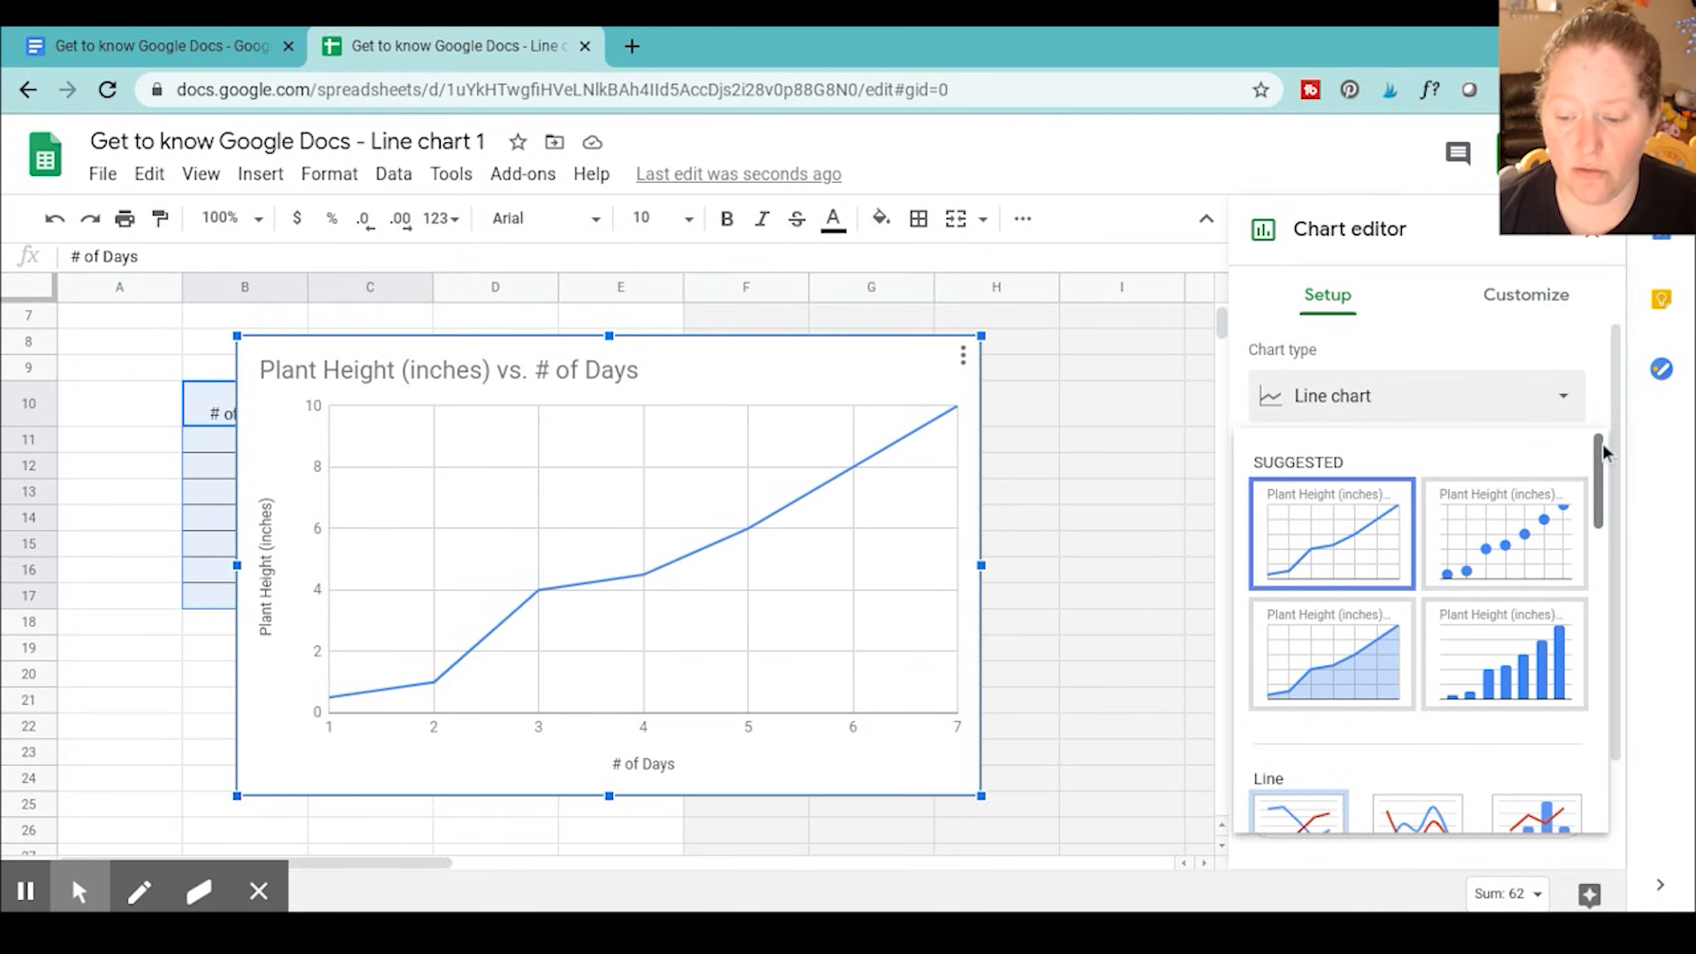
{"action": "left_click", "coordinate": [1476, 407]}
{"action": "left_click", "coordinate": [1473, 402]}
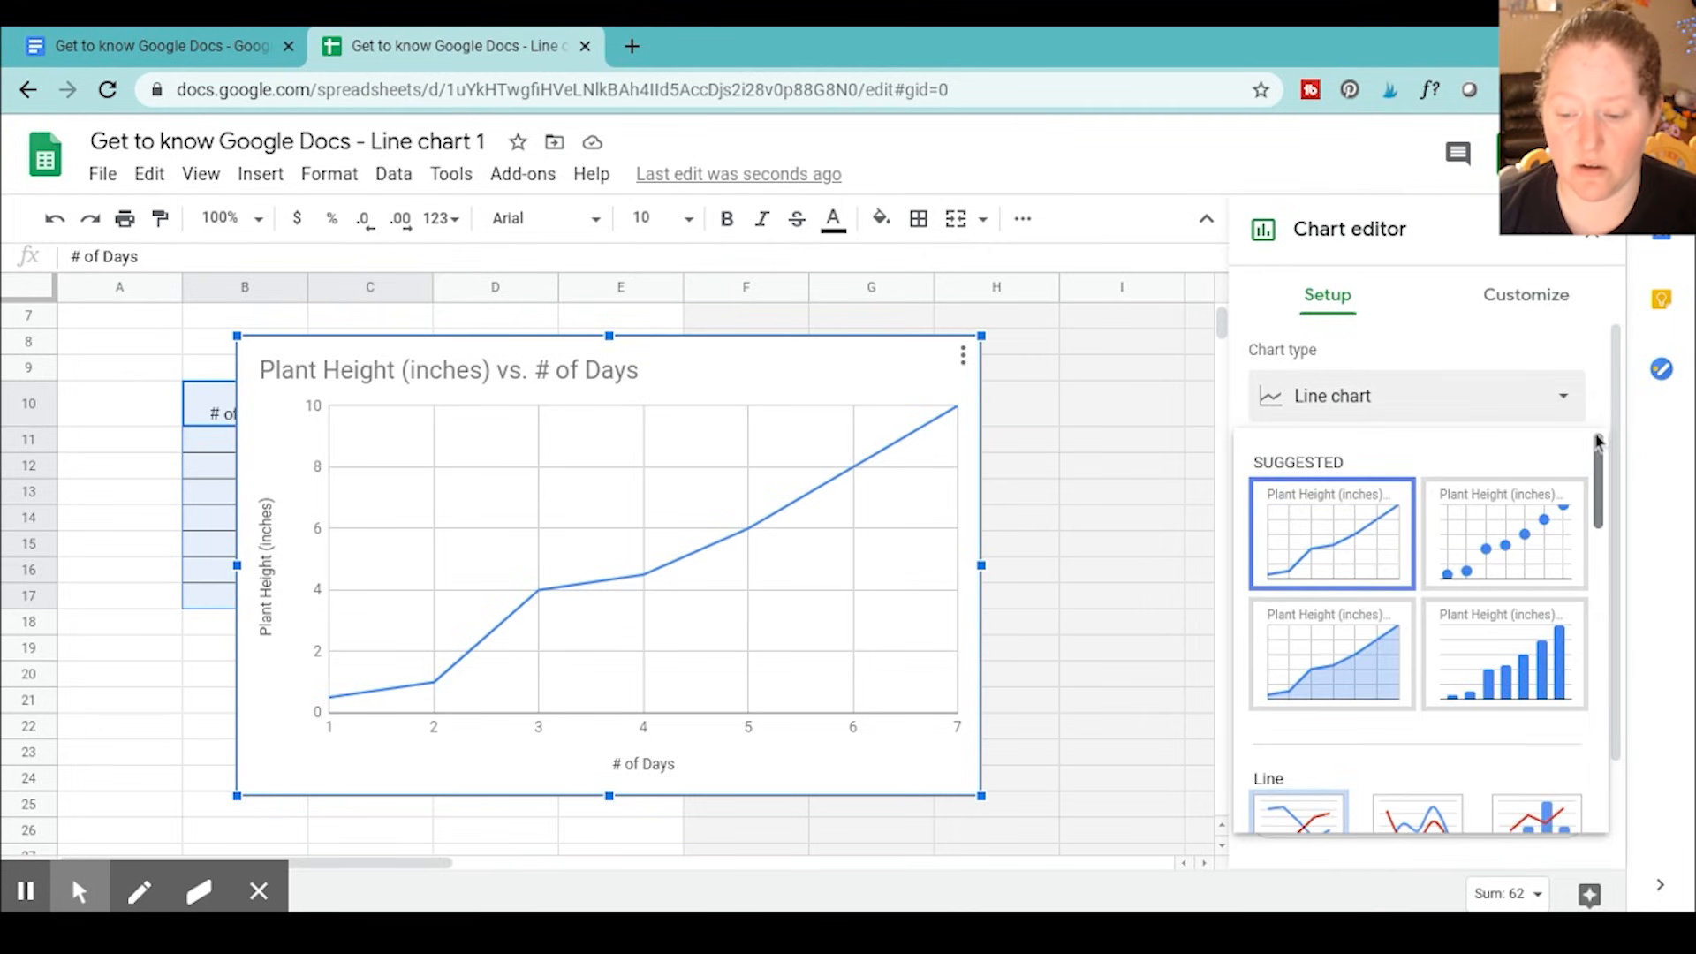
{"action": "left_click", "coordinate": [1515, 408]}
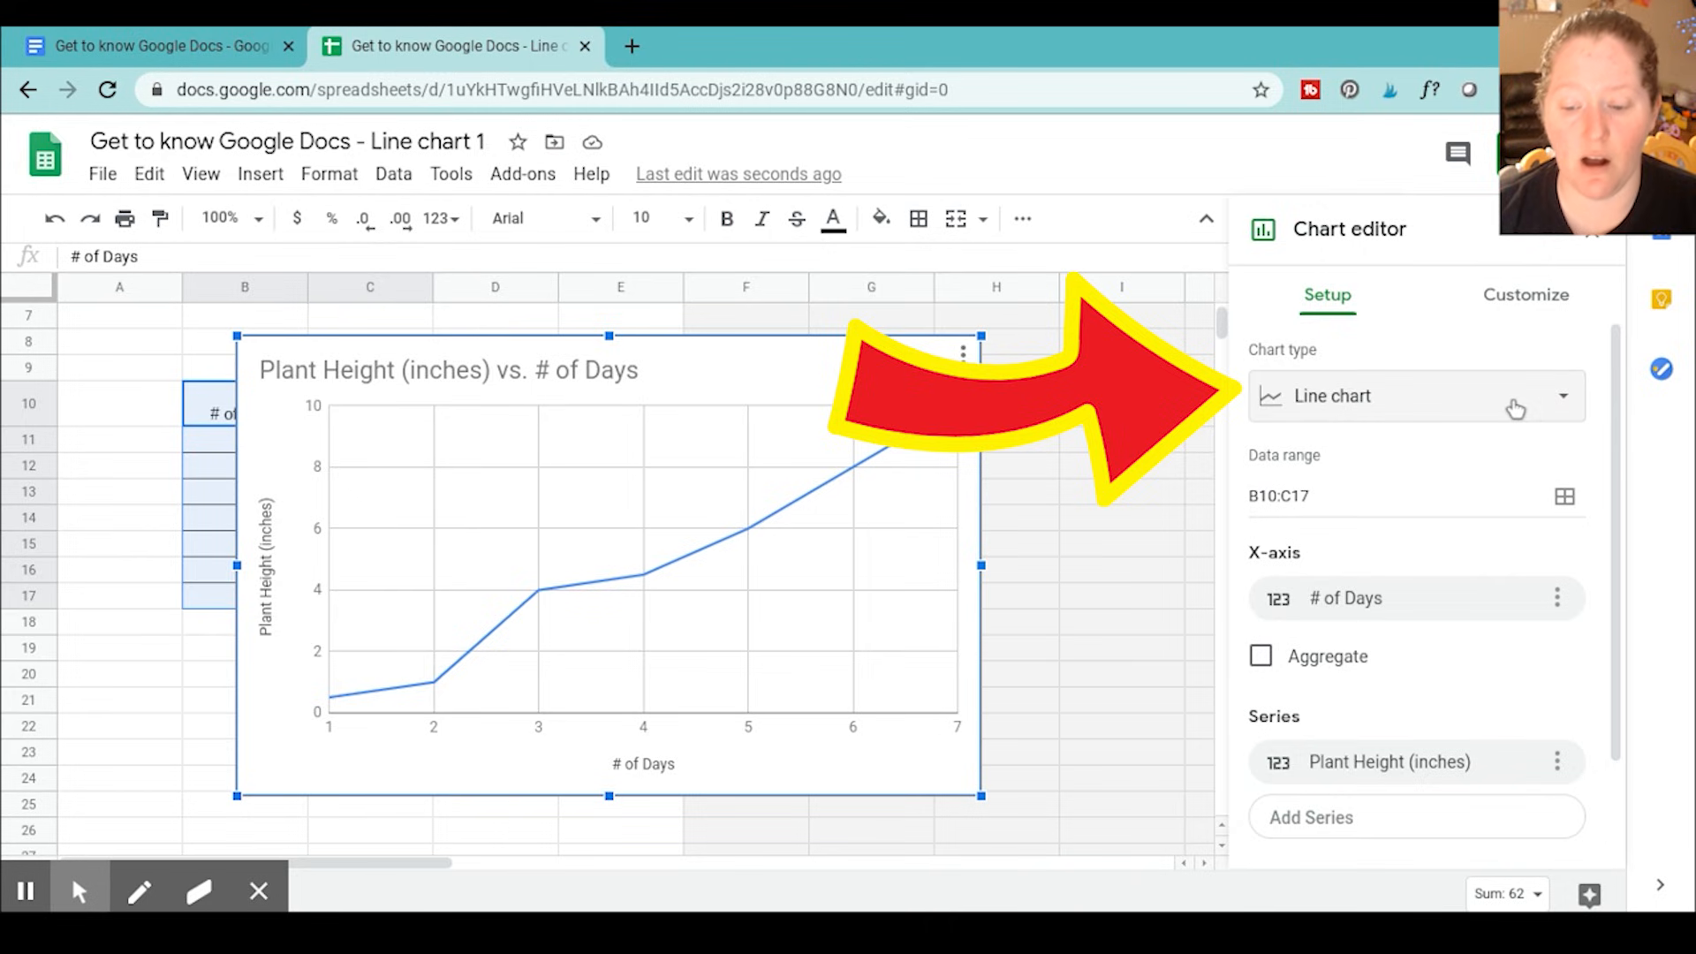
{"action": "left_click", "coordinate": [1516, 408]}
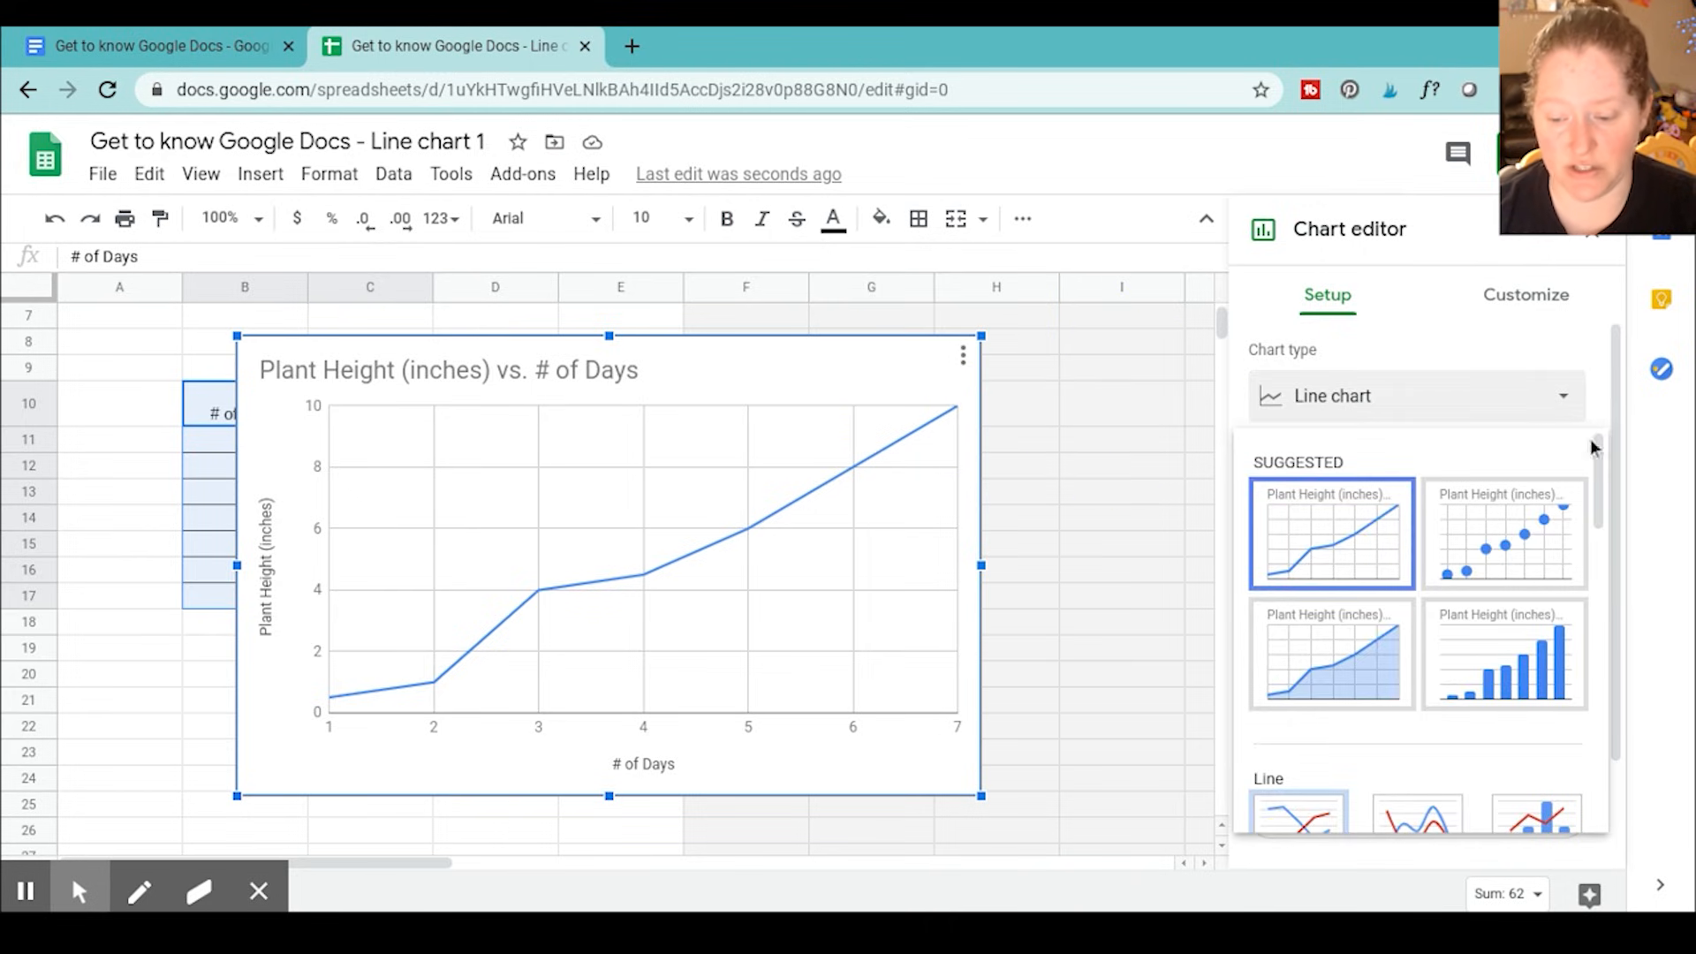
{"action": "mouse_move", "coordinate": [1602, 450]}
{"action": "left_mouse_down"}
{"action": "mouse_move", "coordinate": [1661, 757]}
{"action": "mouse_move", "coordinate": [1608, 428]}
{"action": "left_mouse_up"}
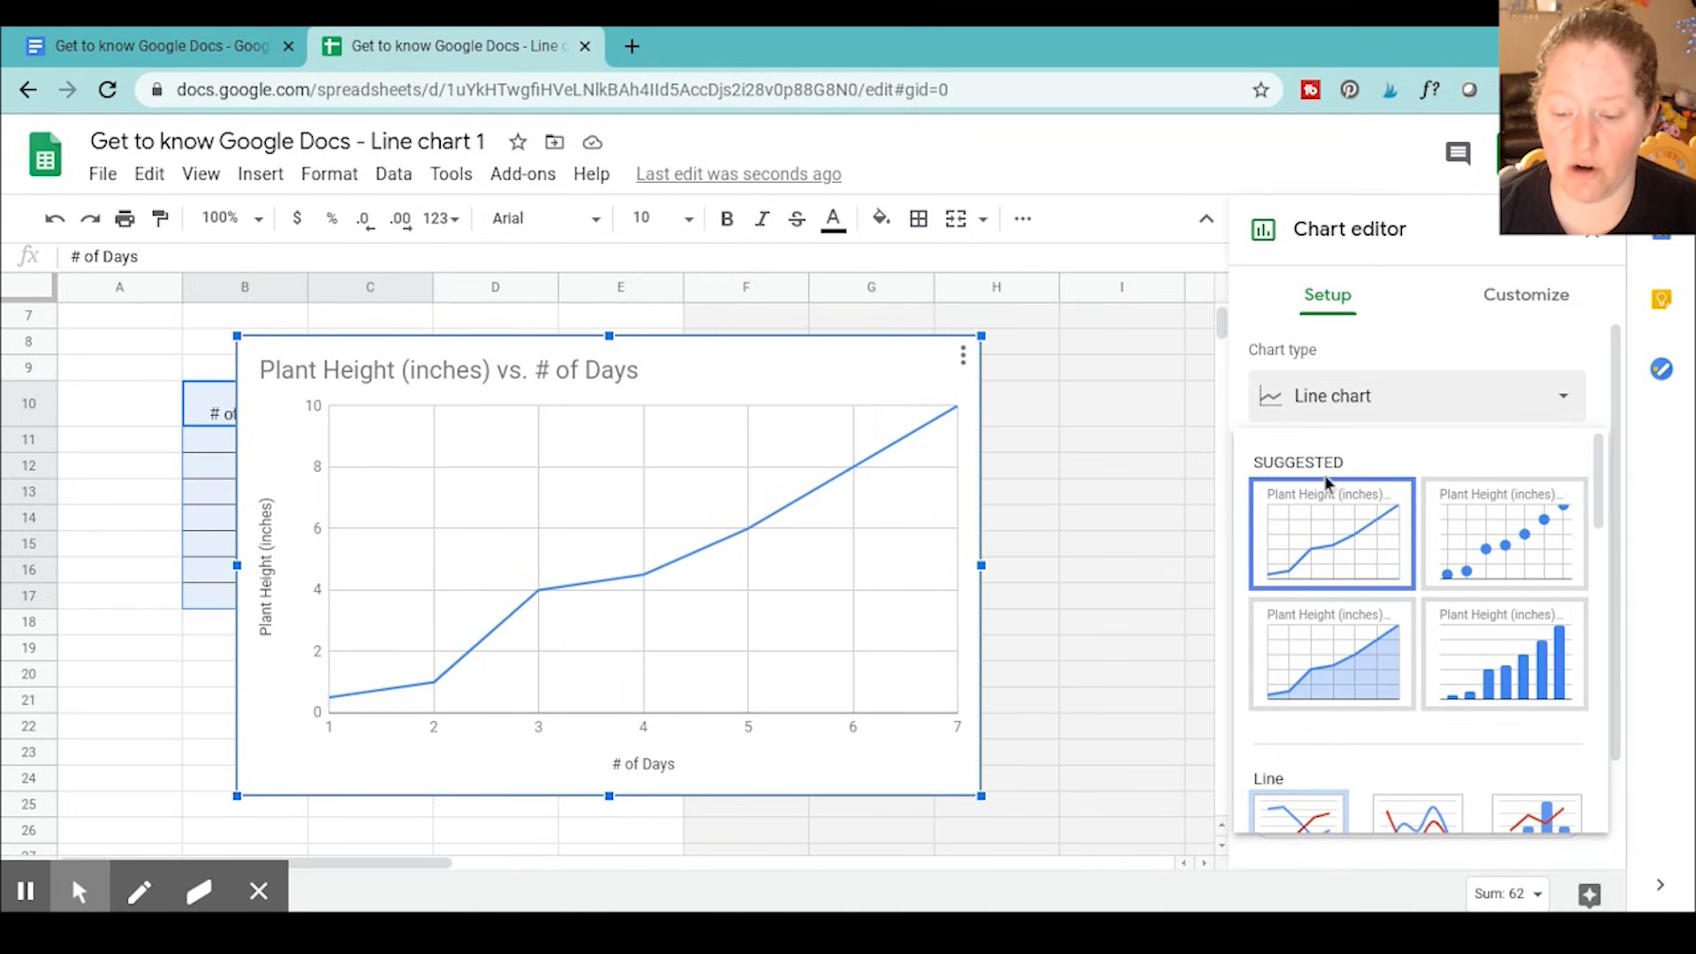
{"action": "left_click", "coordinate": [1476, 401]}
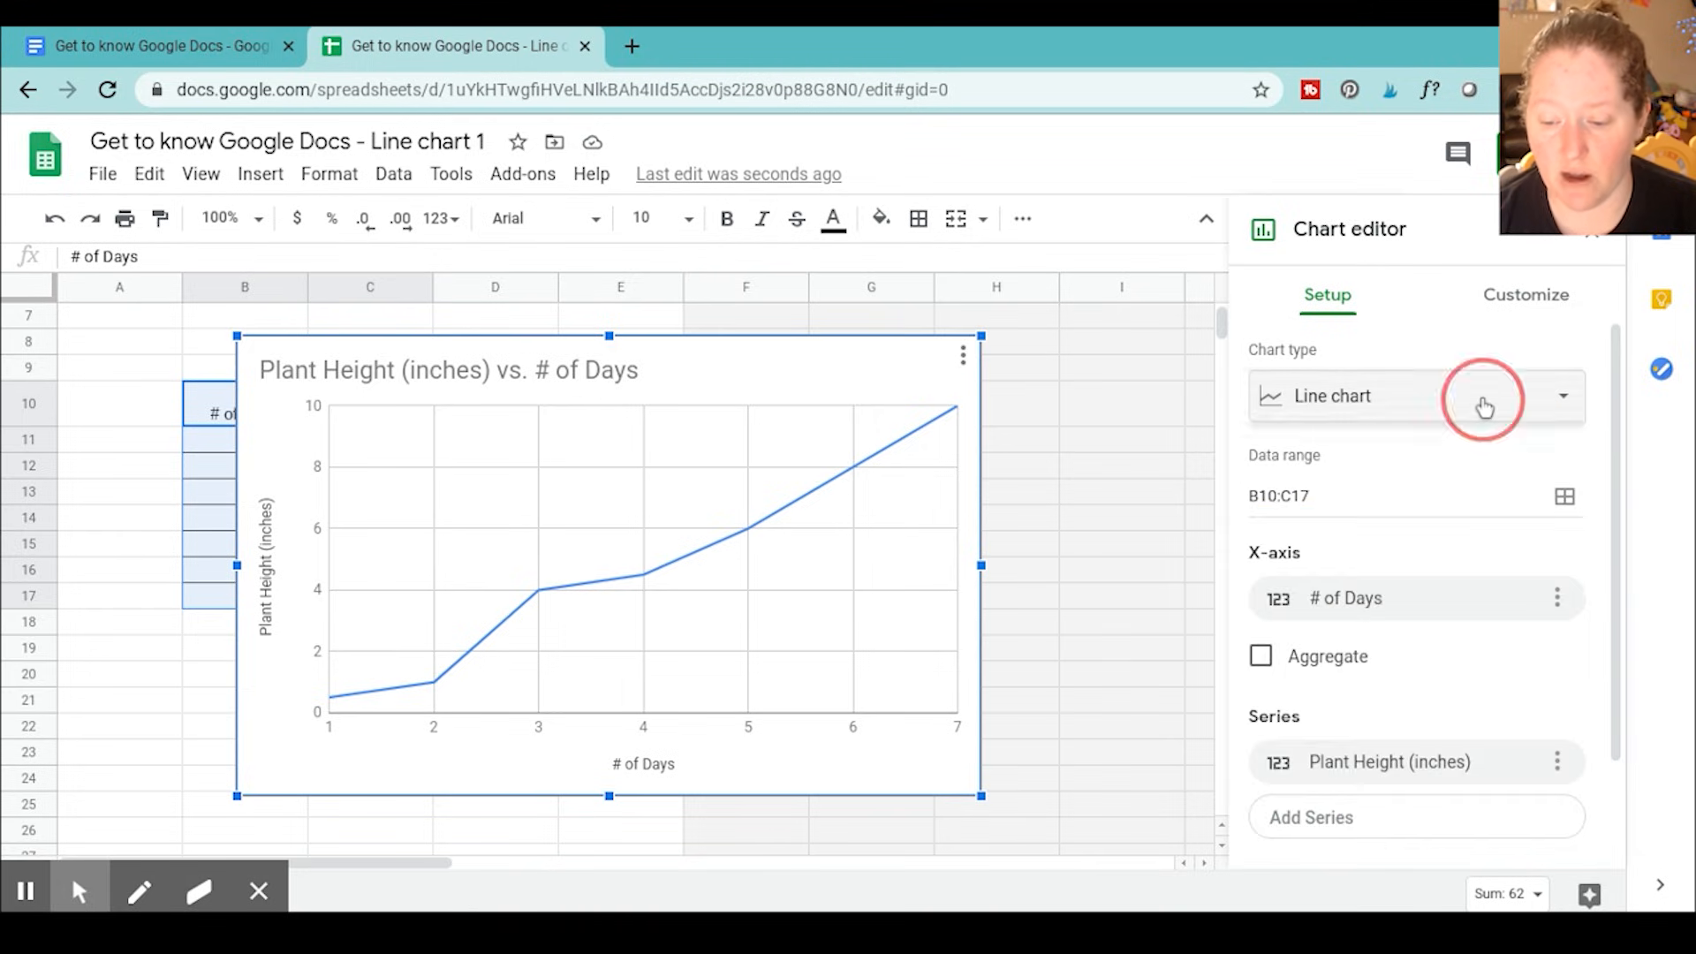
{"action": "left_click", "coordinate": [1482, 405]}
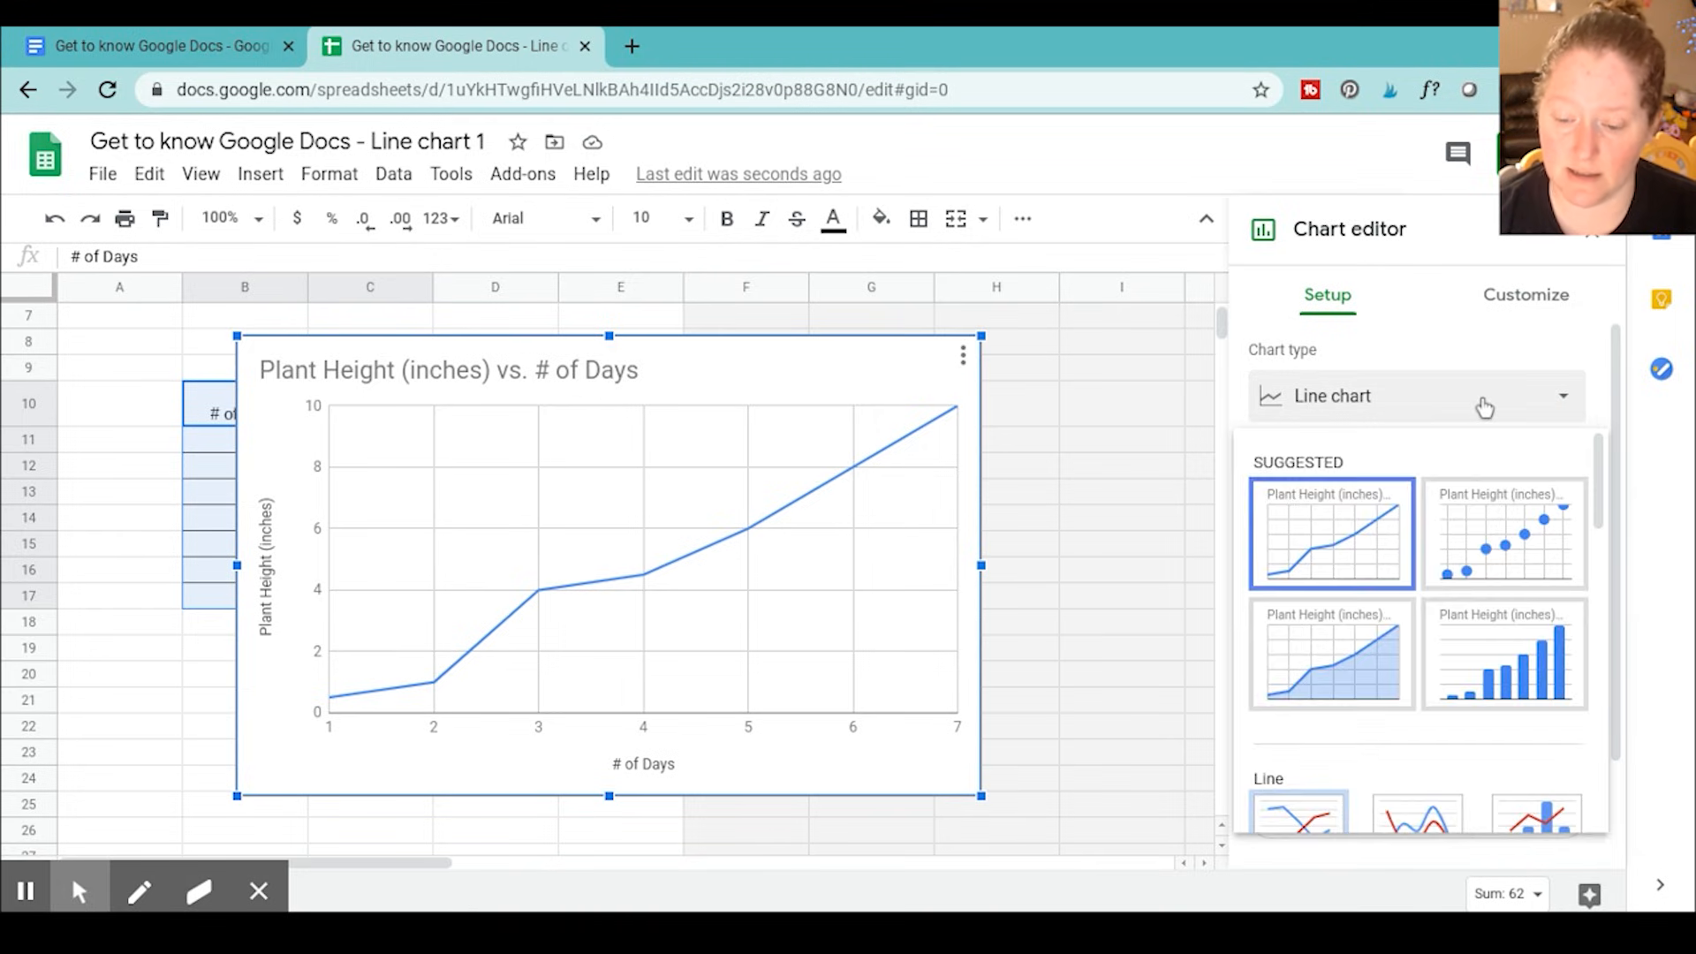
{"action": "left_click", "coordinate": [1343, 547]}
{"action": "left_click", "coordinate": [1183, 444]}
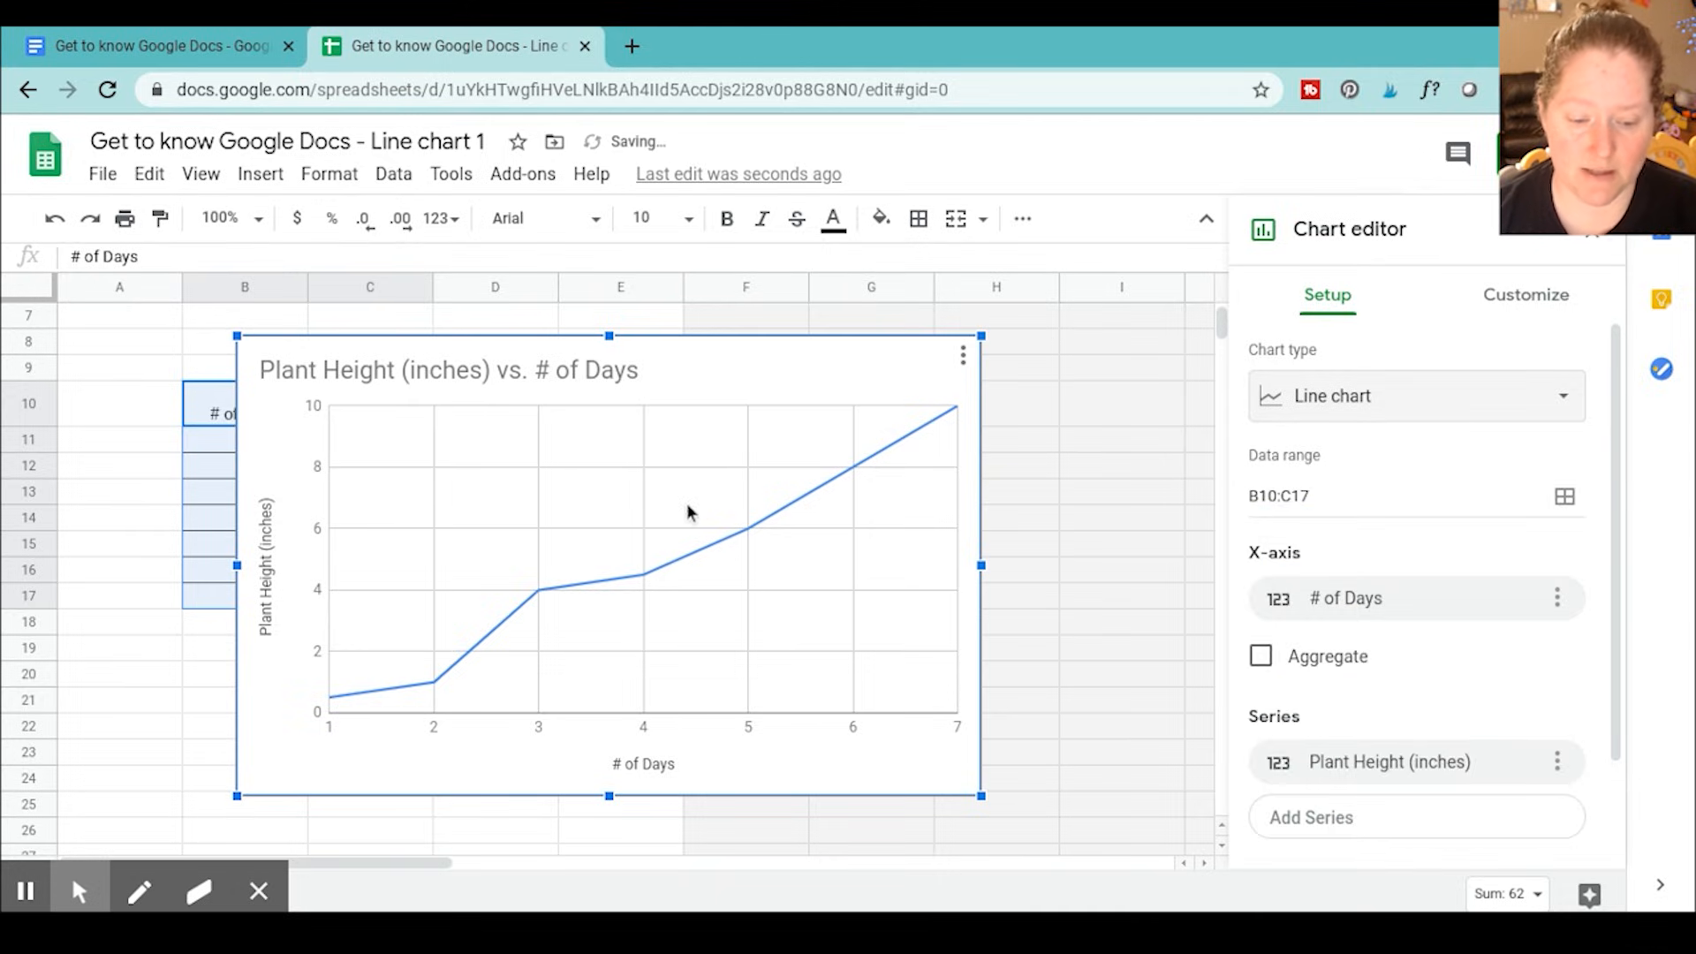
{"action": "left_click", "coordinate": [712, 494]}
{"action": "left_click", "coordinate": [1085, 460]}
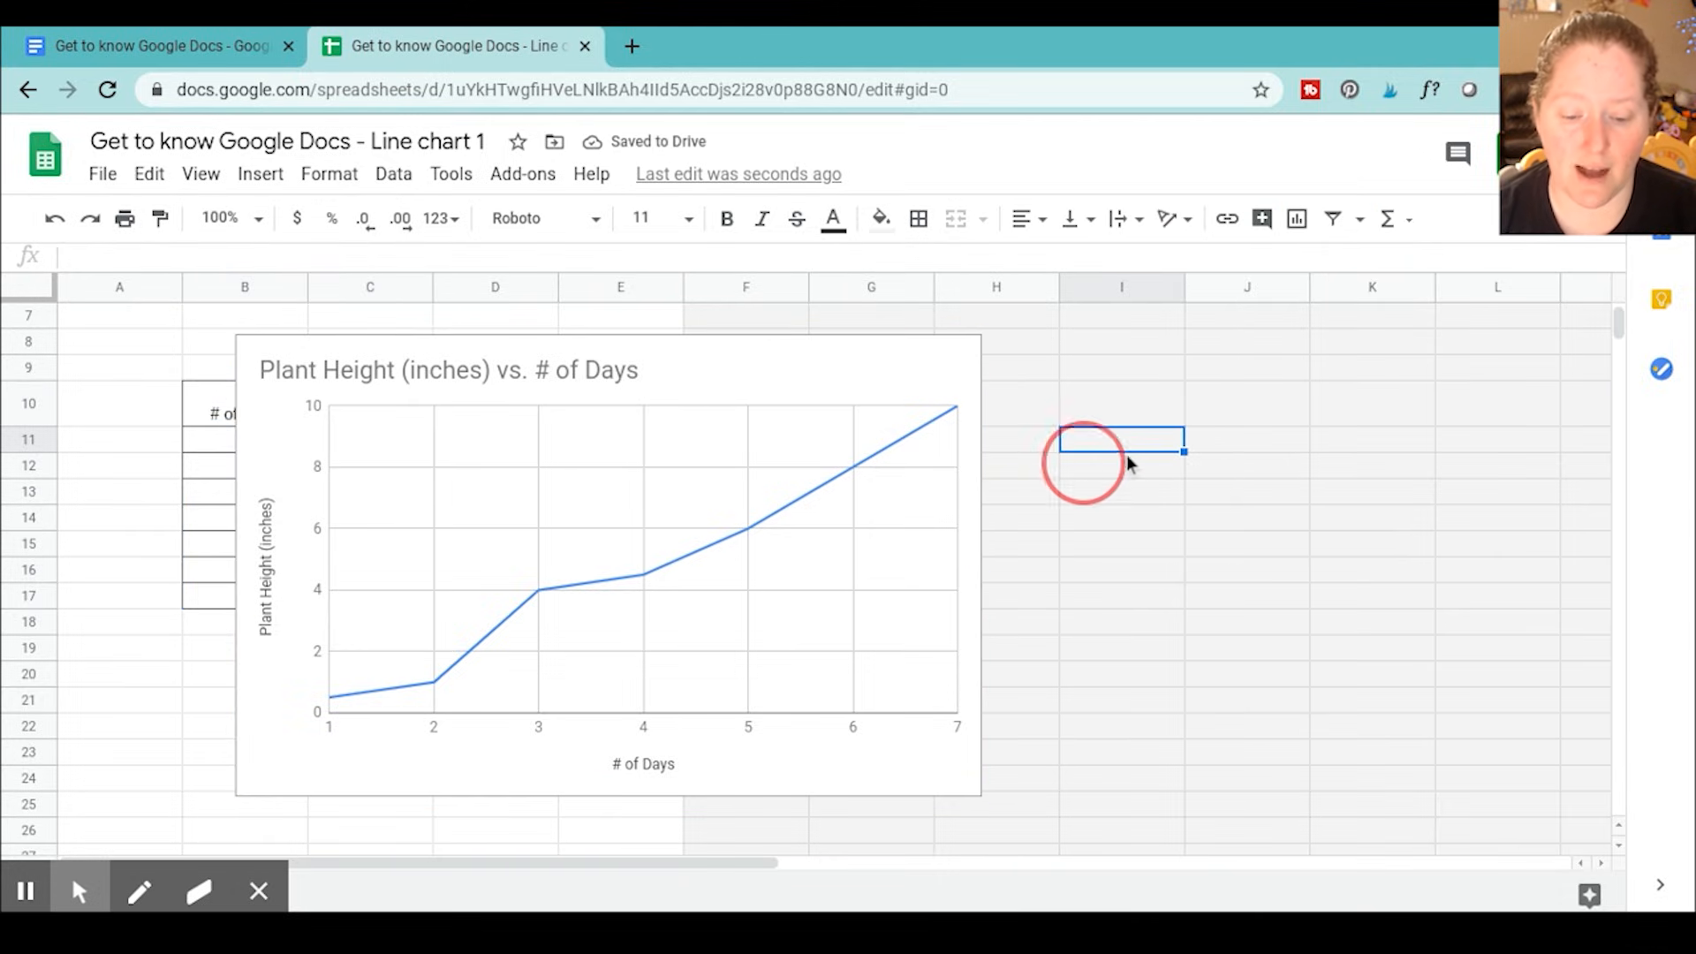
{"action": "left_click", "coordinate": [1134, 467]}
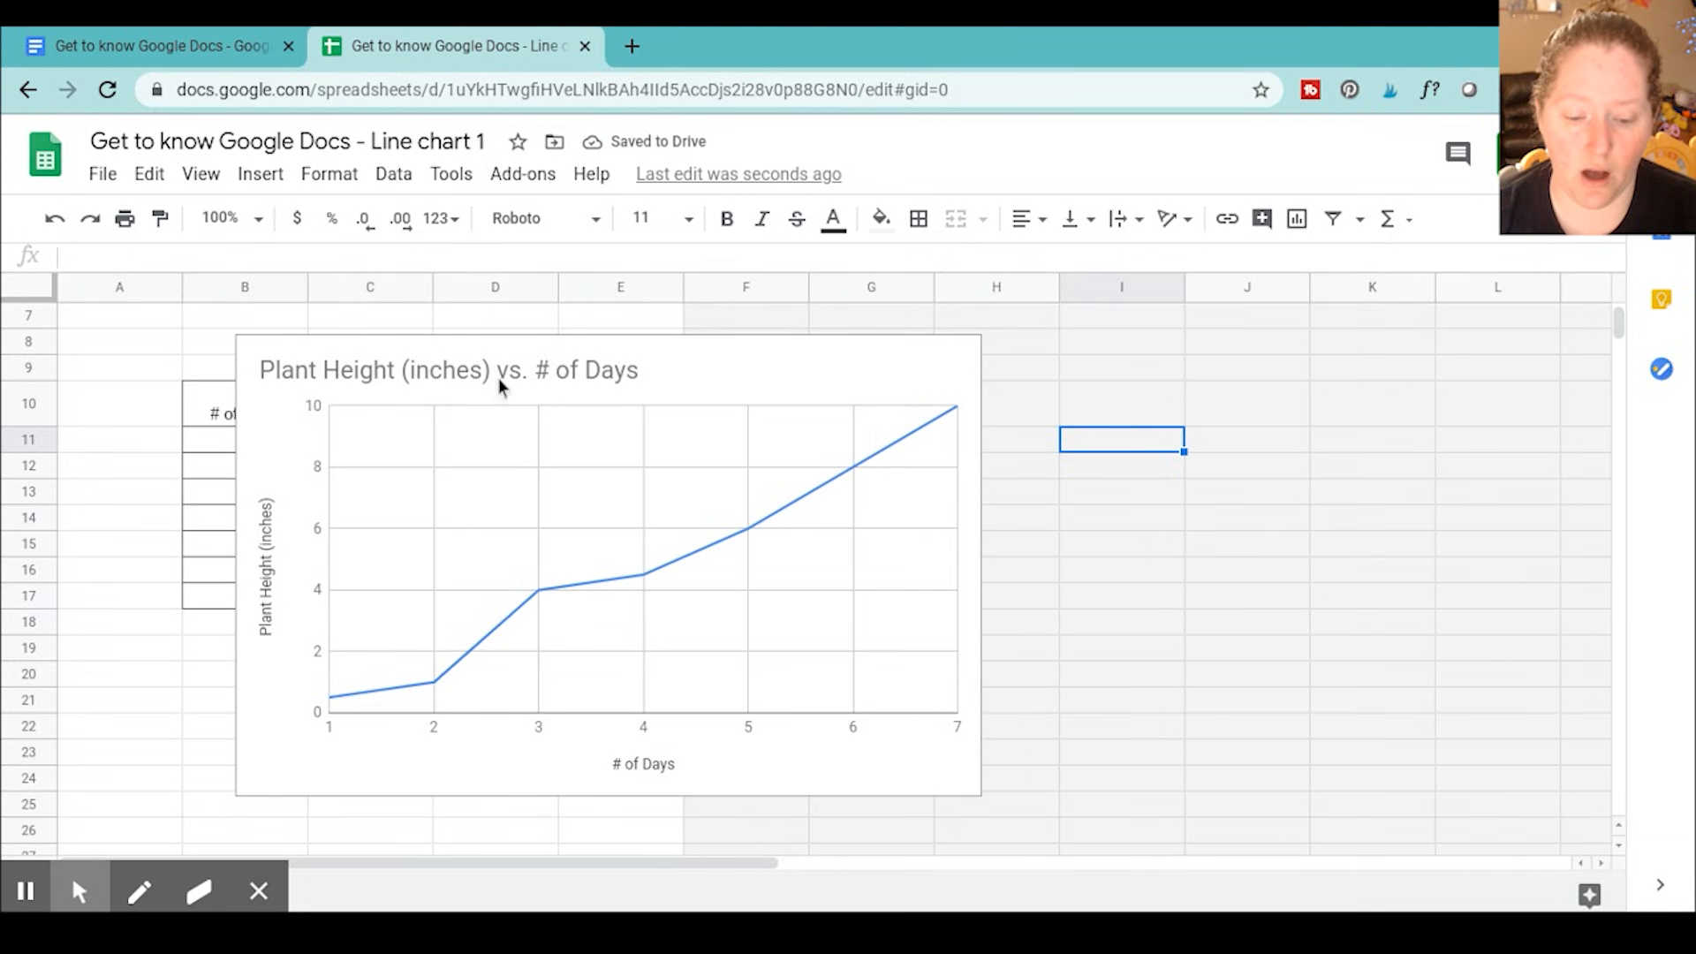
Copy the finished Plant Height (inches) vs. # of Days line chart from the spreadsheet
{"action": "left_click", "coordinate": [623, 442]}
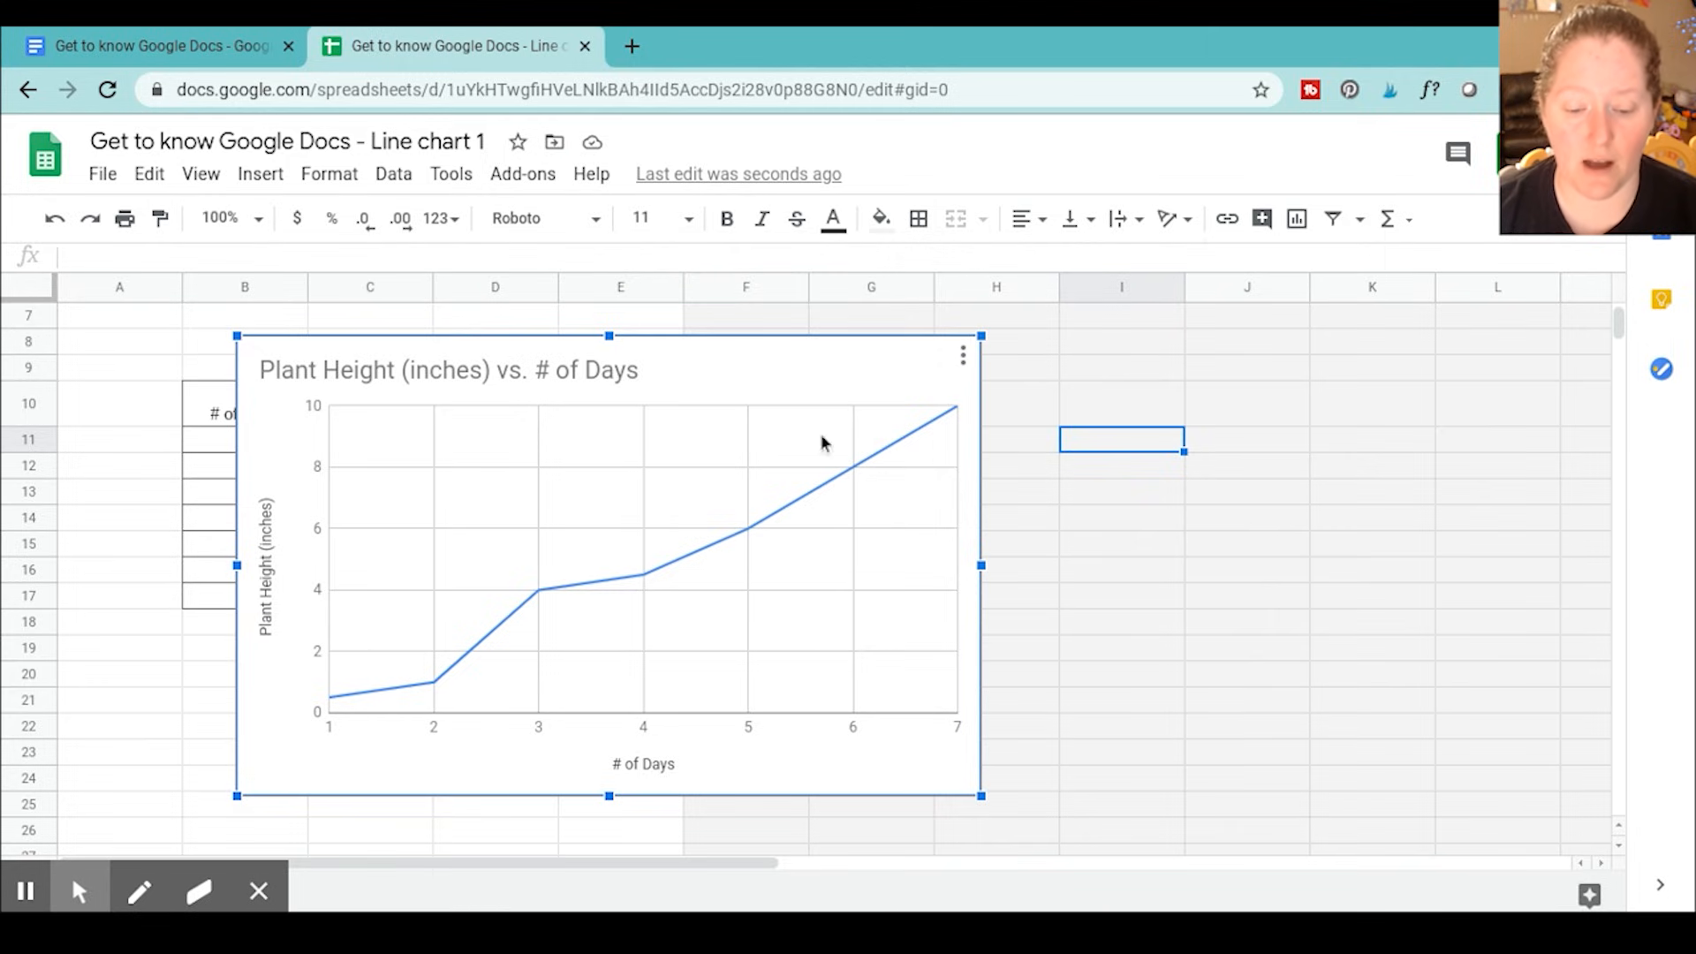
{"action": "left_click", "coordinate": [1067, 500]}
{"action": "left_click", "coordinate": [717, 476]}
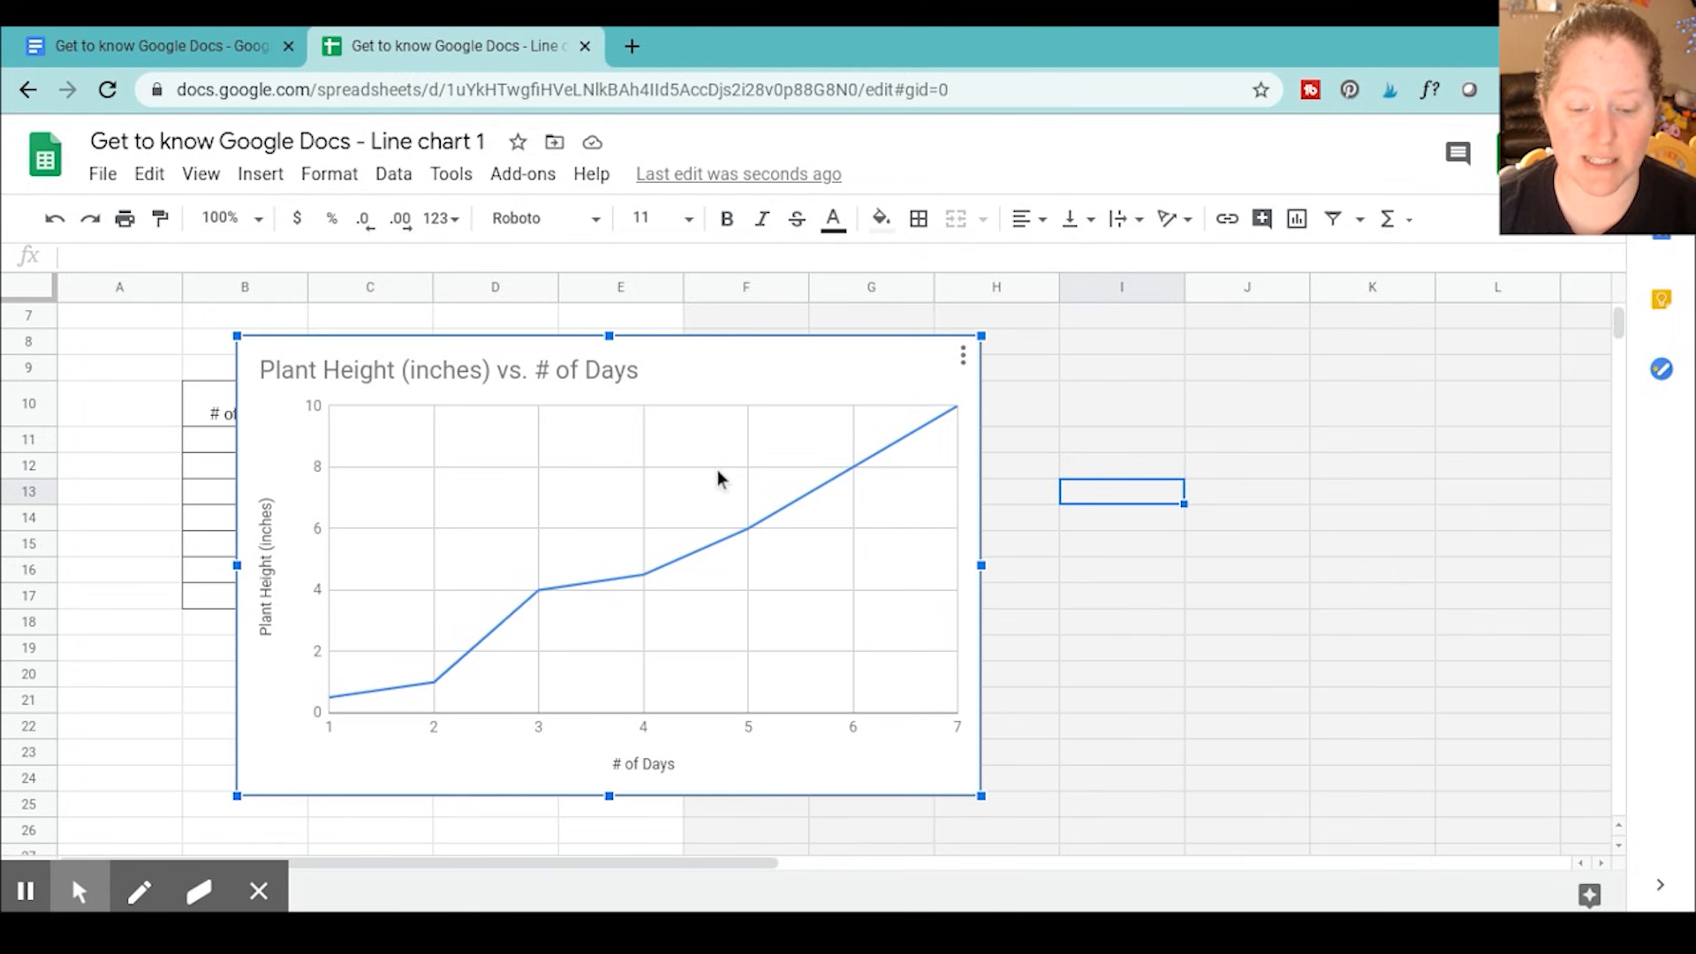
{"action": "key", "text": "ctrl+c"}
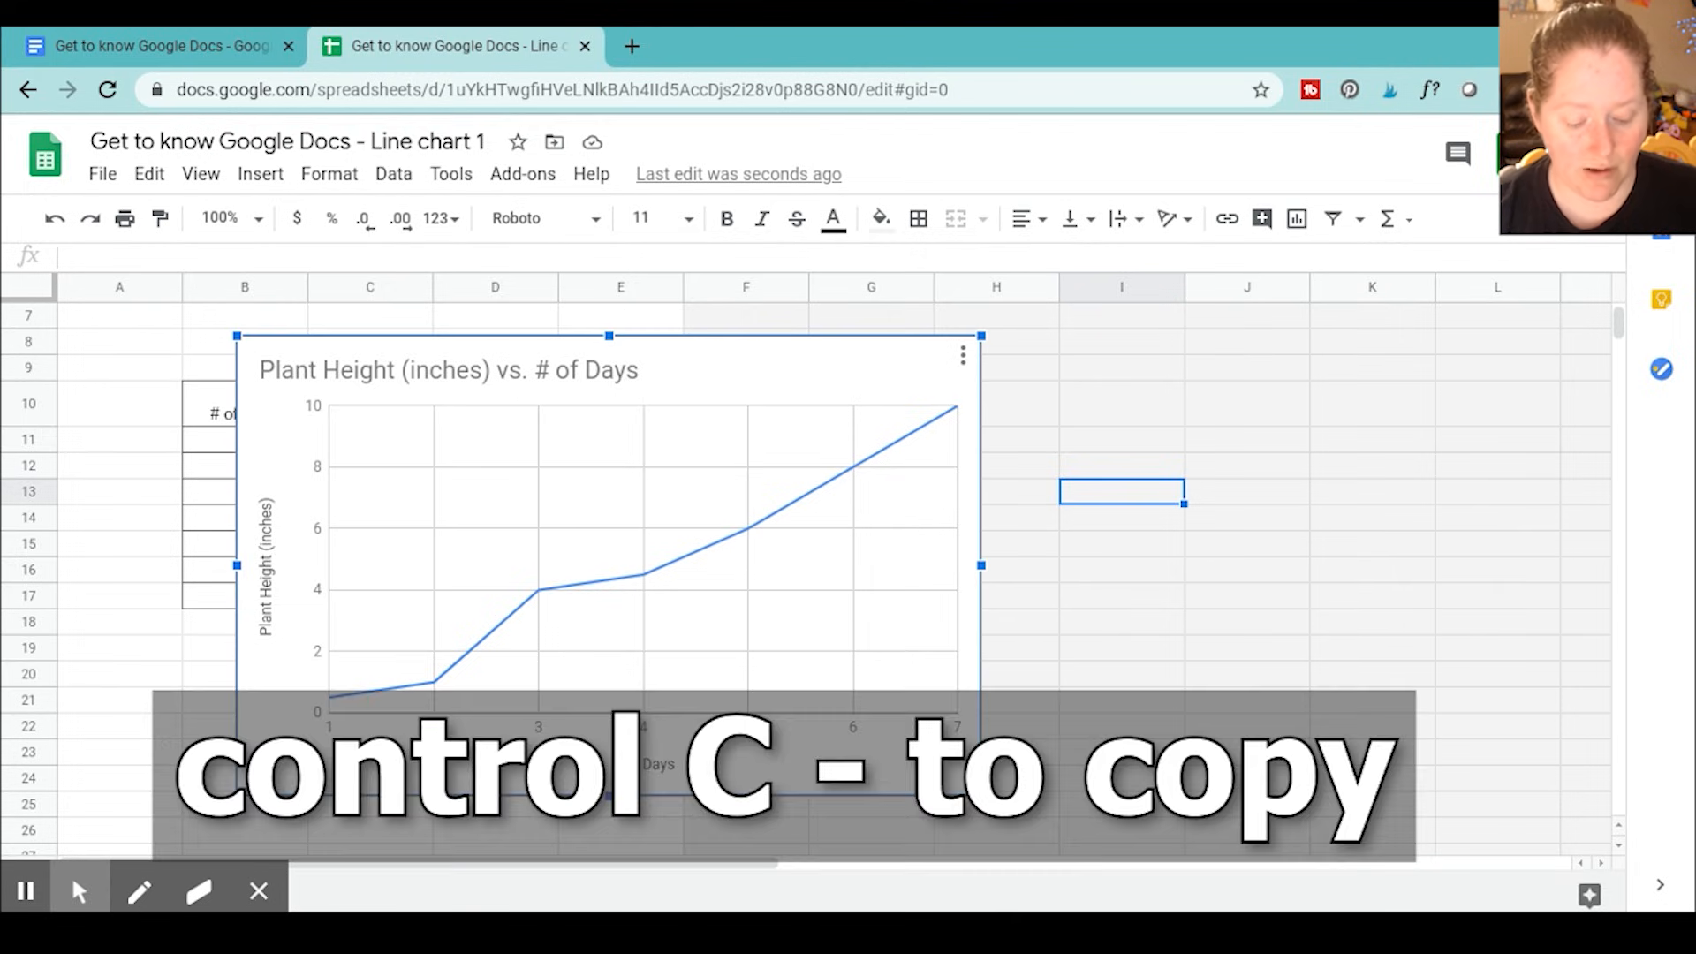
{"action": "key", "text": "ctrl+c"}
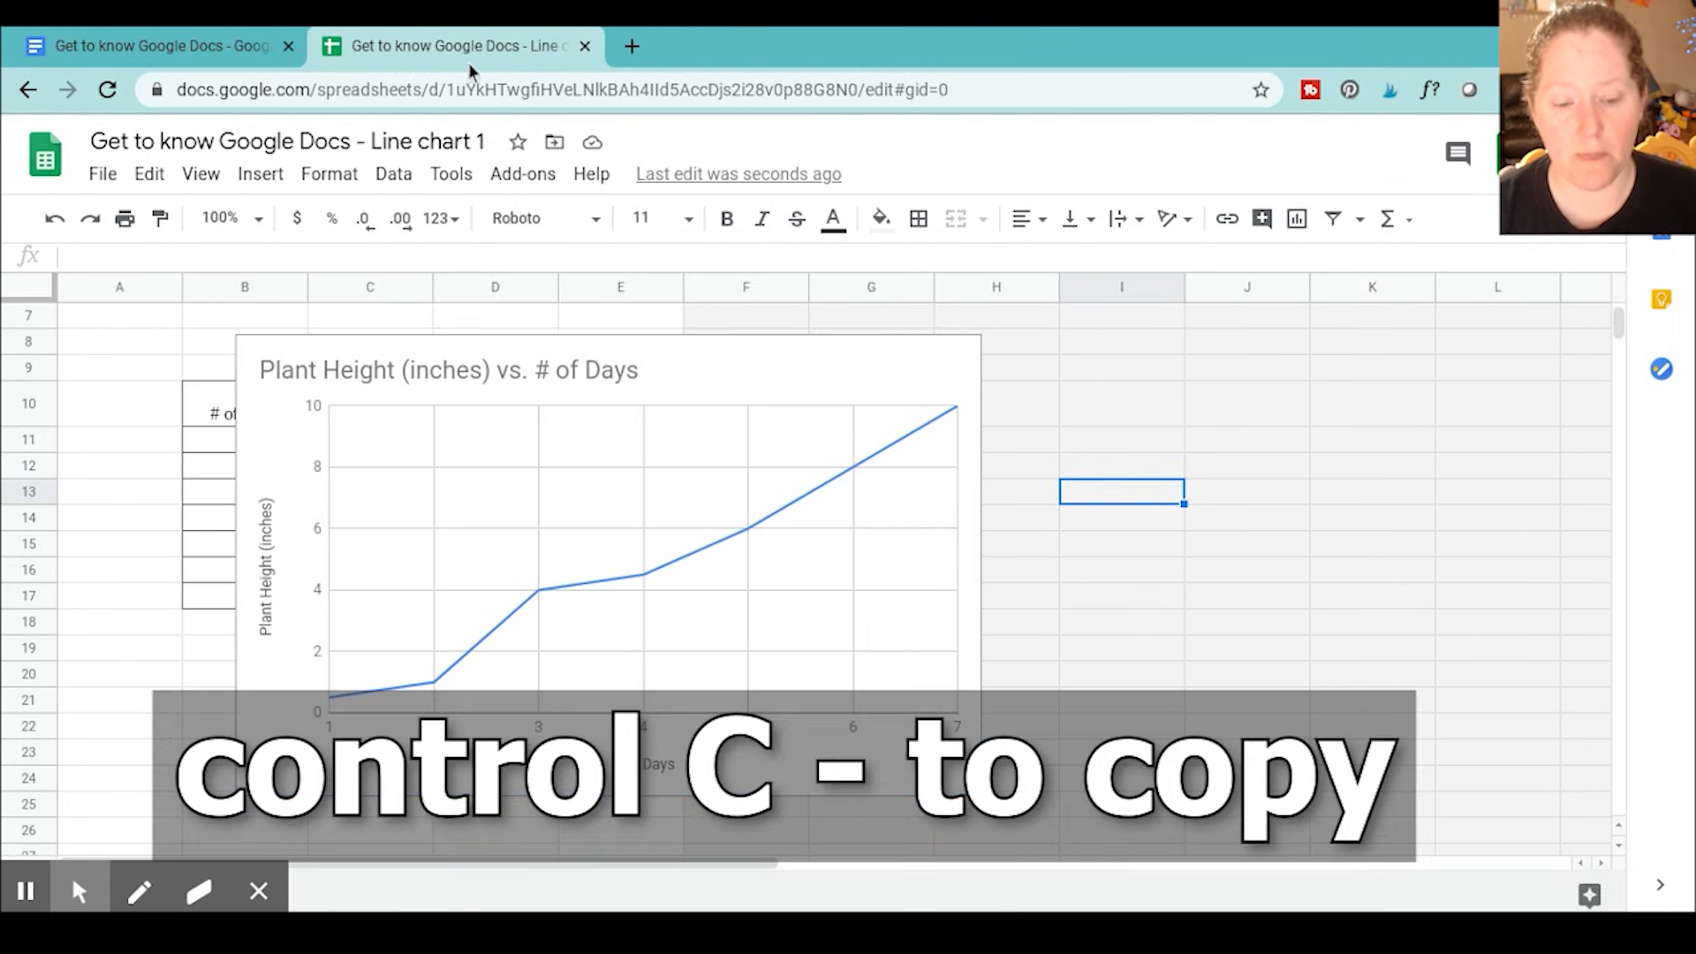
Switch to the Google Docs document and paste the chart after "8.)" in the table, linked to the spreadsheet
{"action": "left_click", "coordinate": [201, 35]}
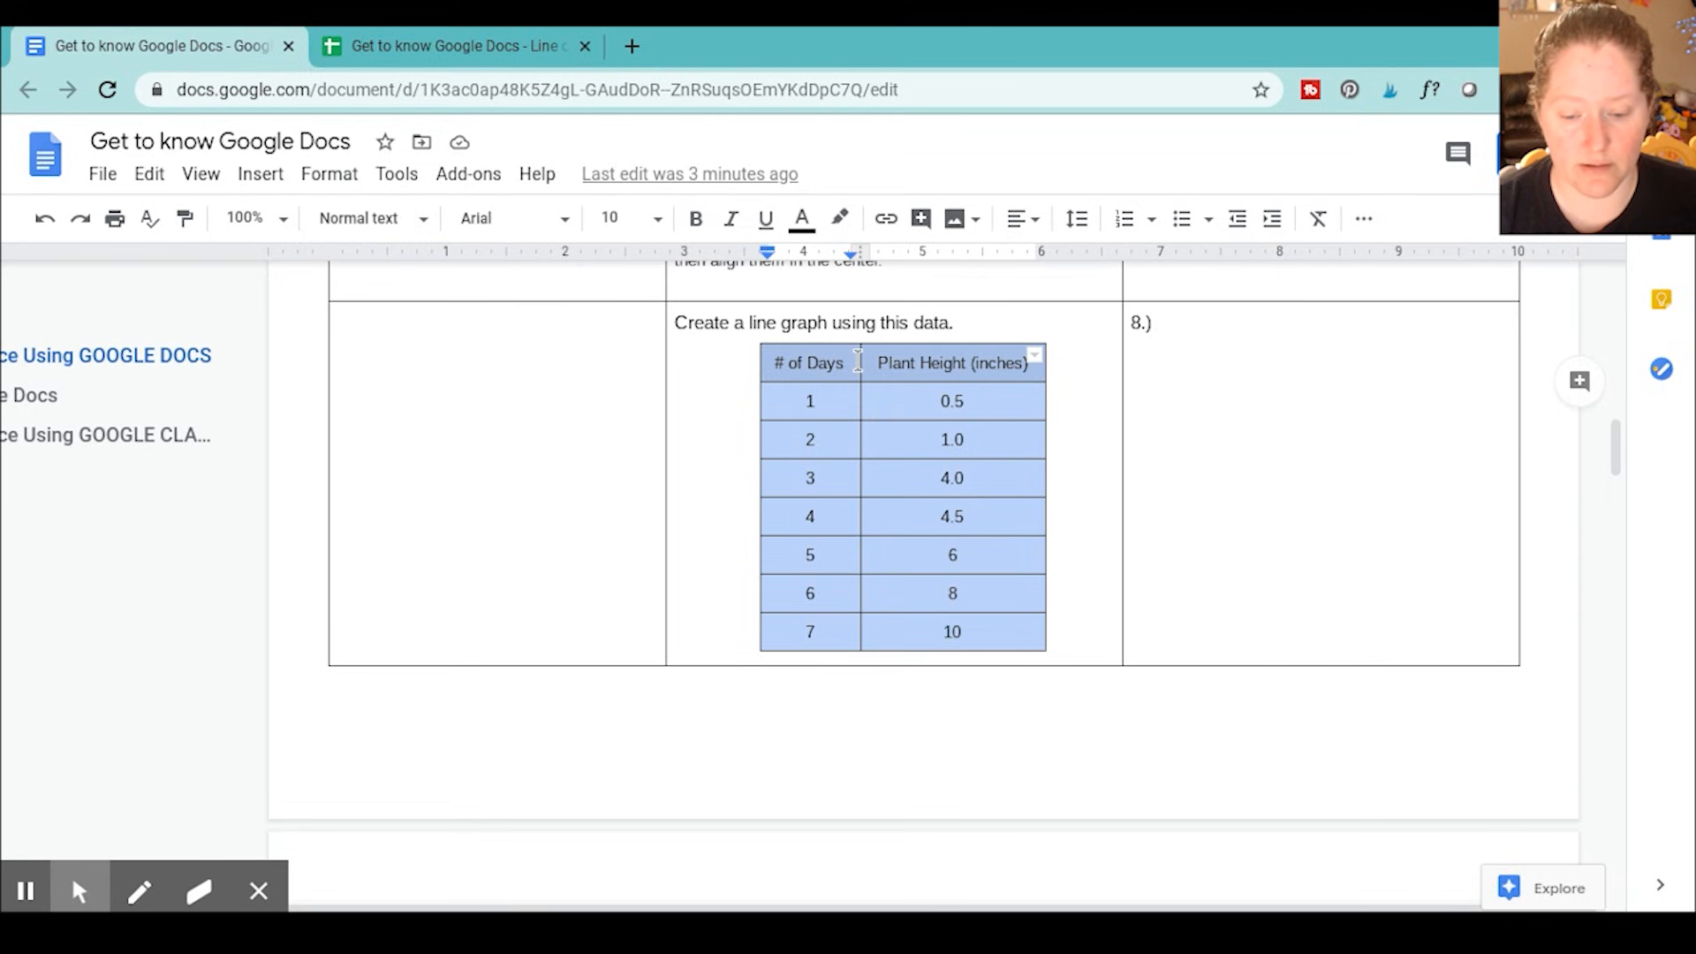
{"action": "left_click", "coordinate": [1200, 323]}
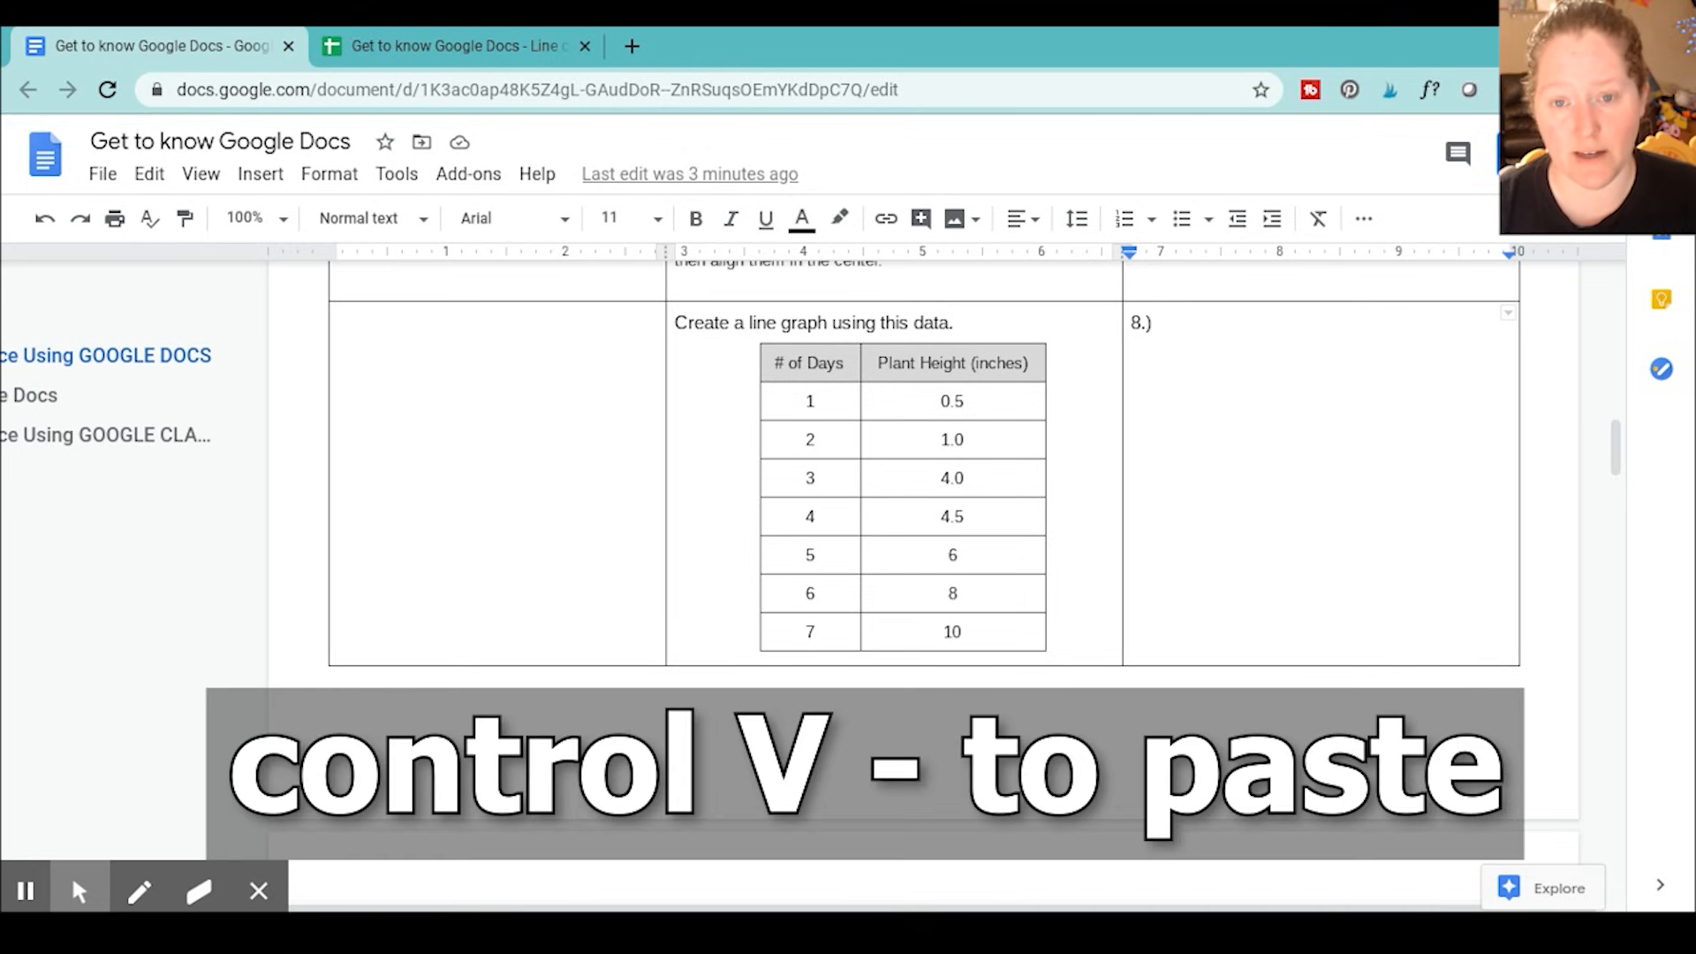
{"action": "left_click", "coordinate": [150, 175]}
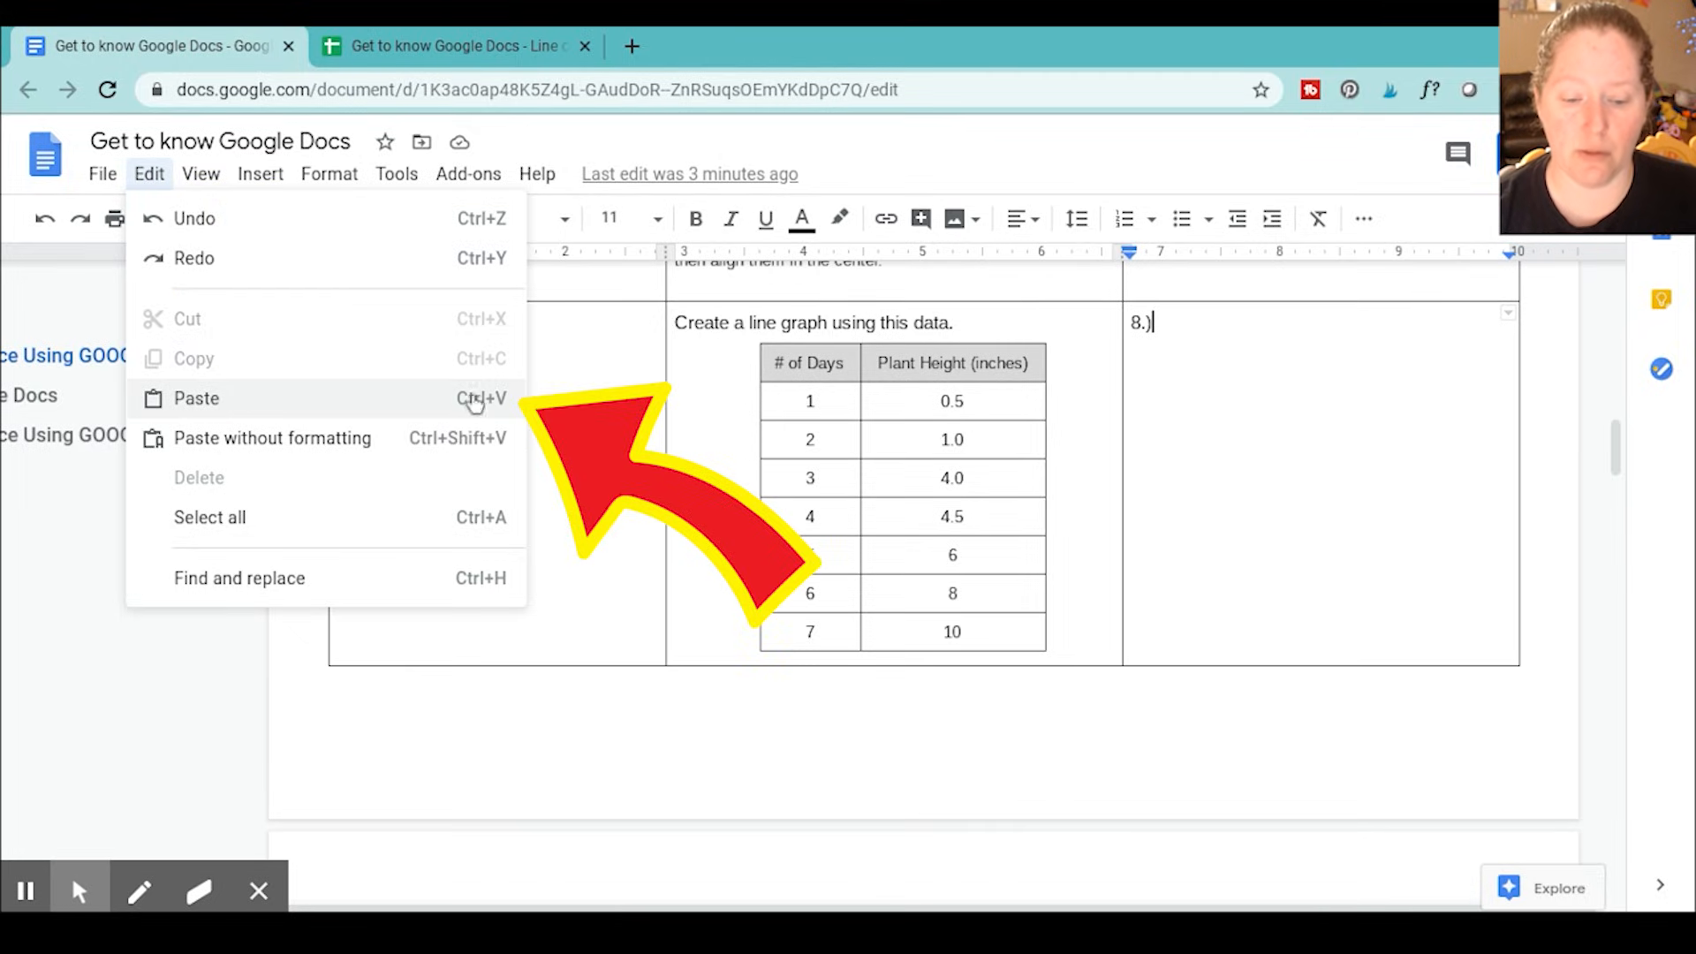
{"action": "left_click", "coordinate": [1279, 319]}
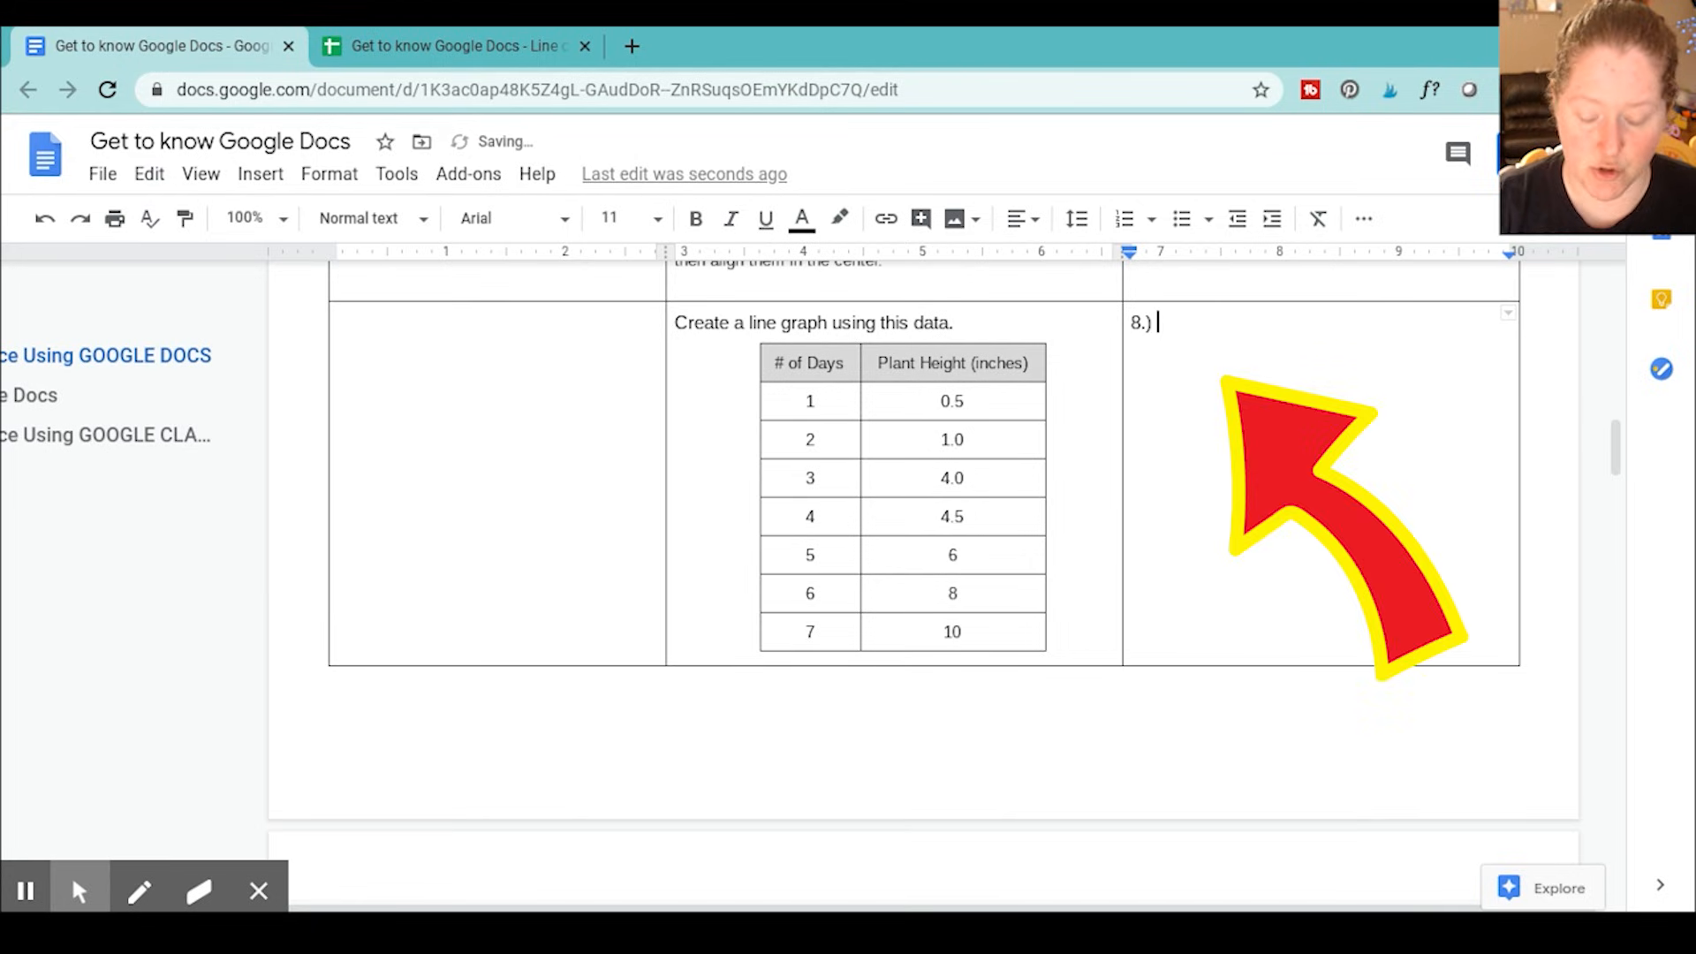
{"action": "key", "text": "ctrl+v"}
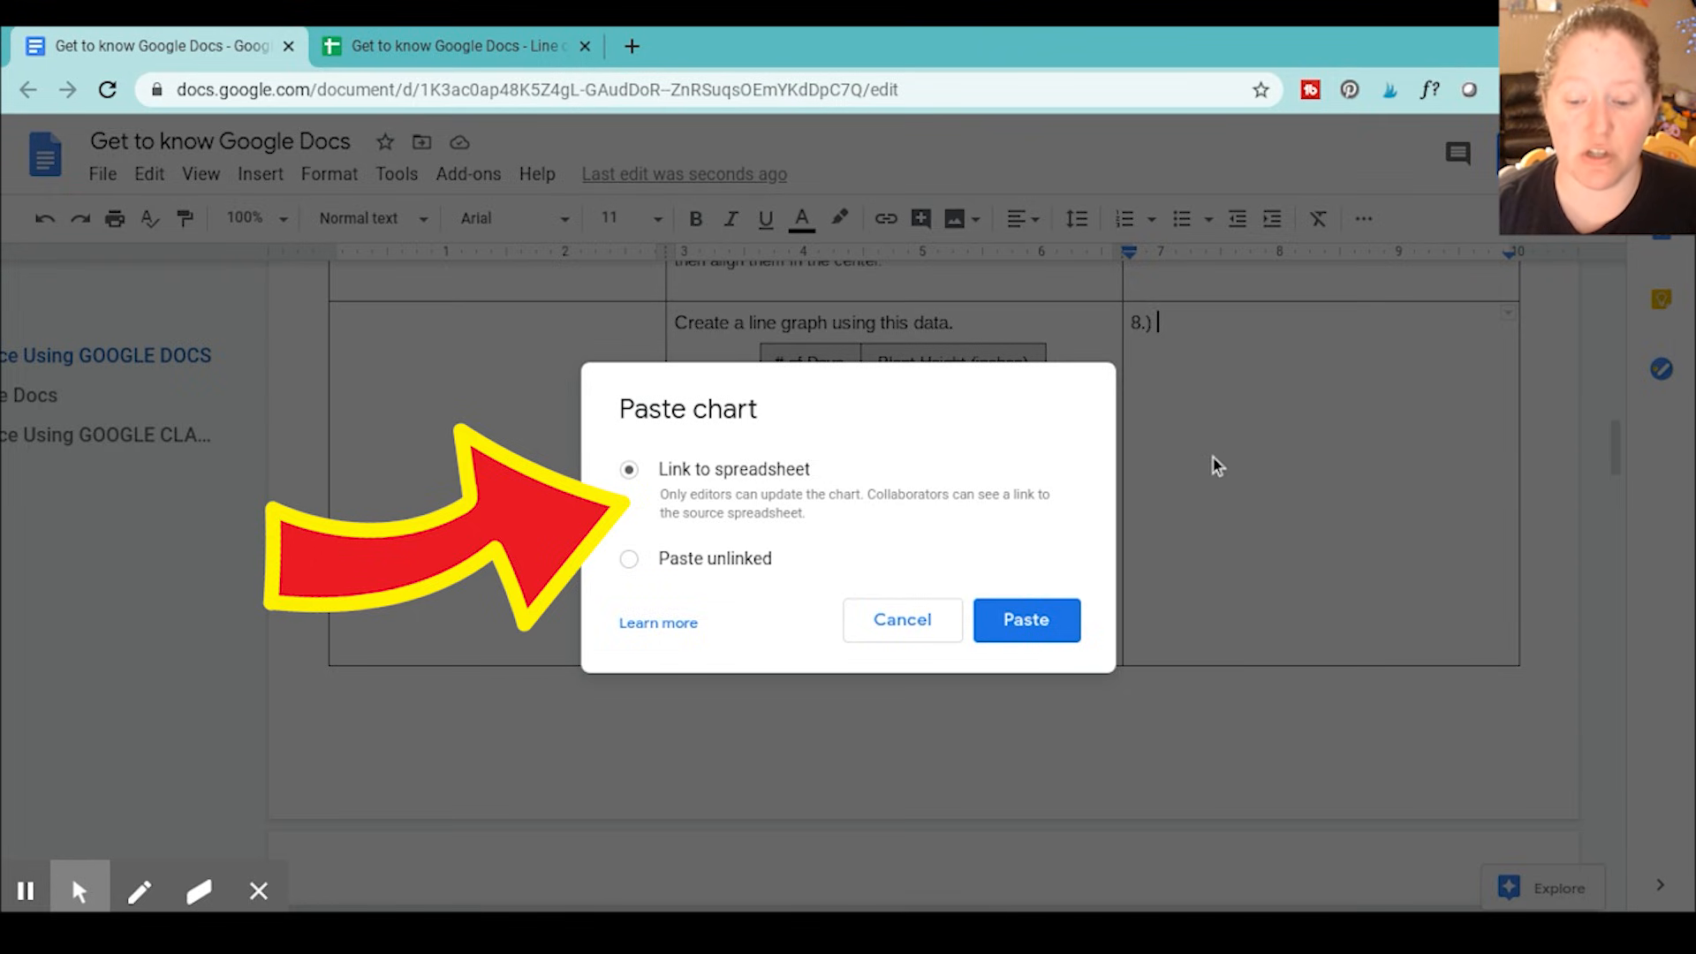
{"action": "left_click", "coordinate": [1054, 625]}
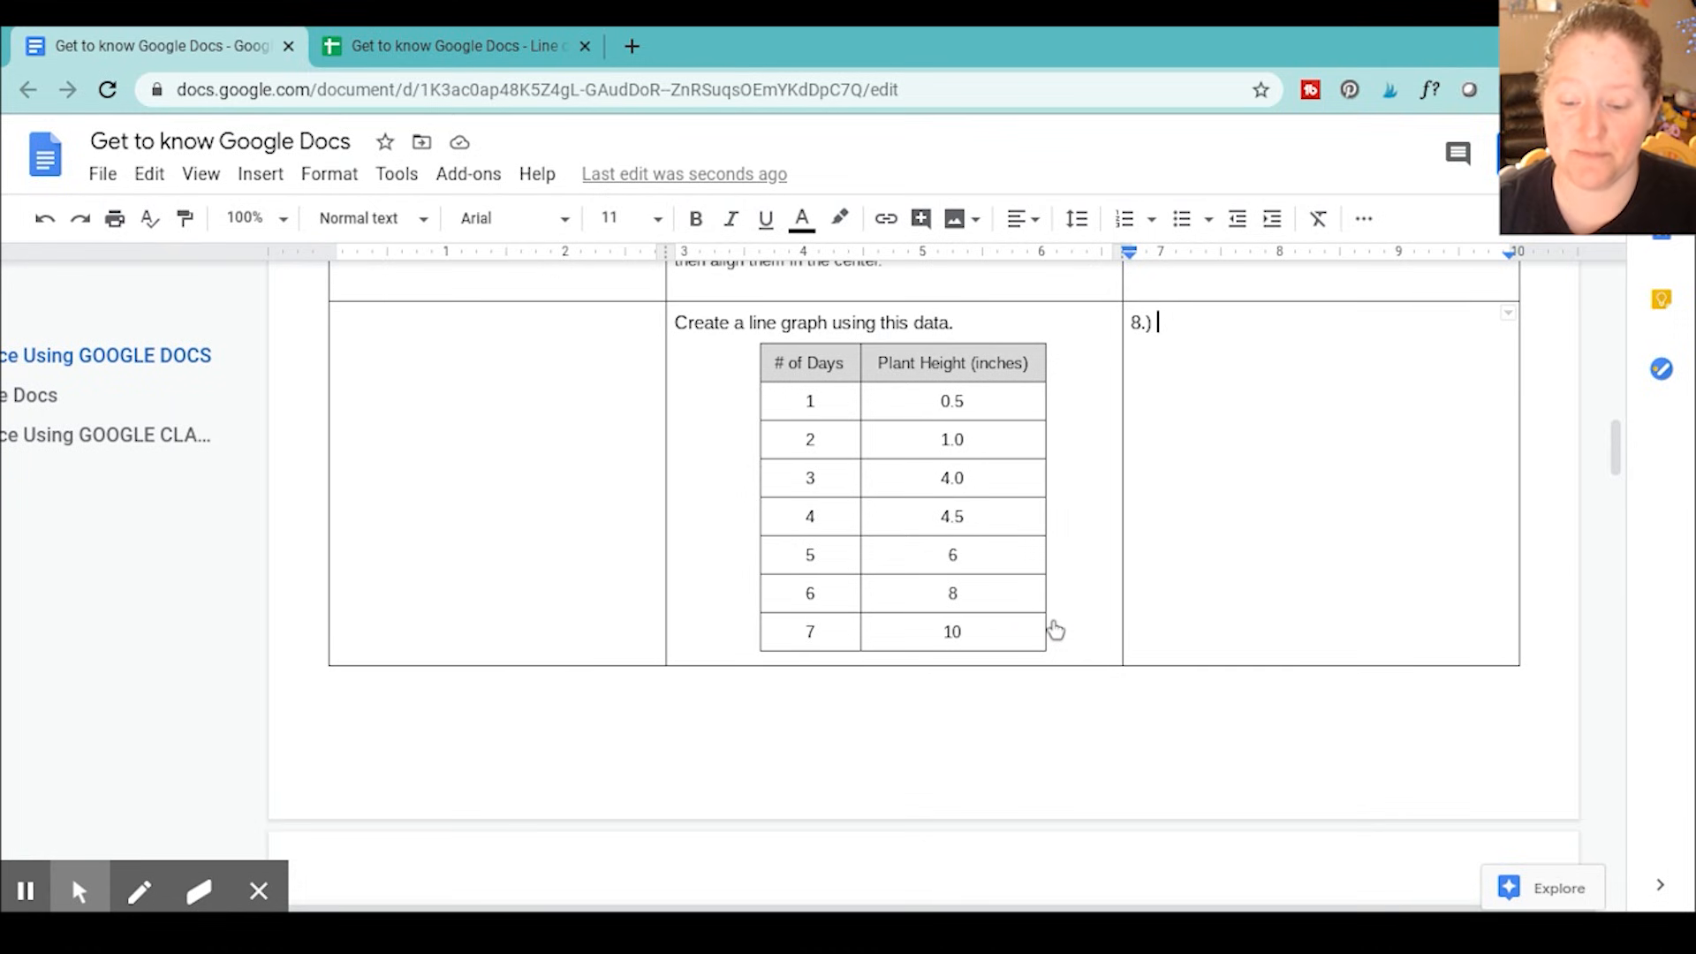